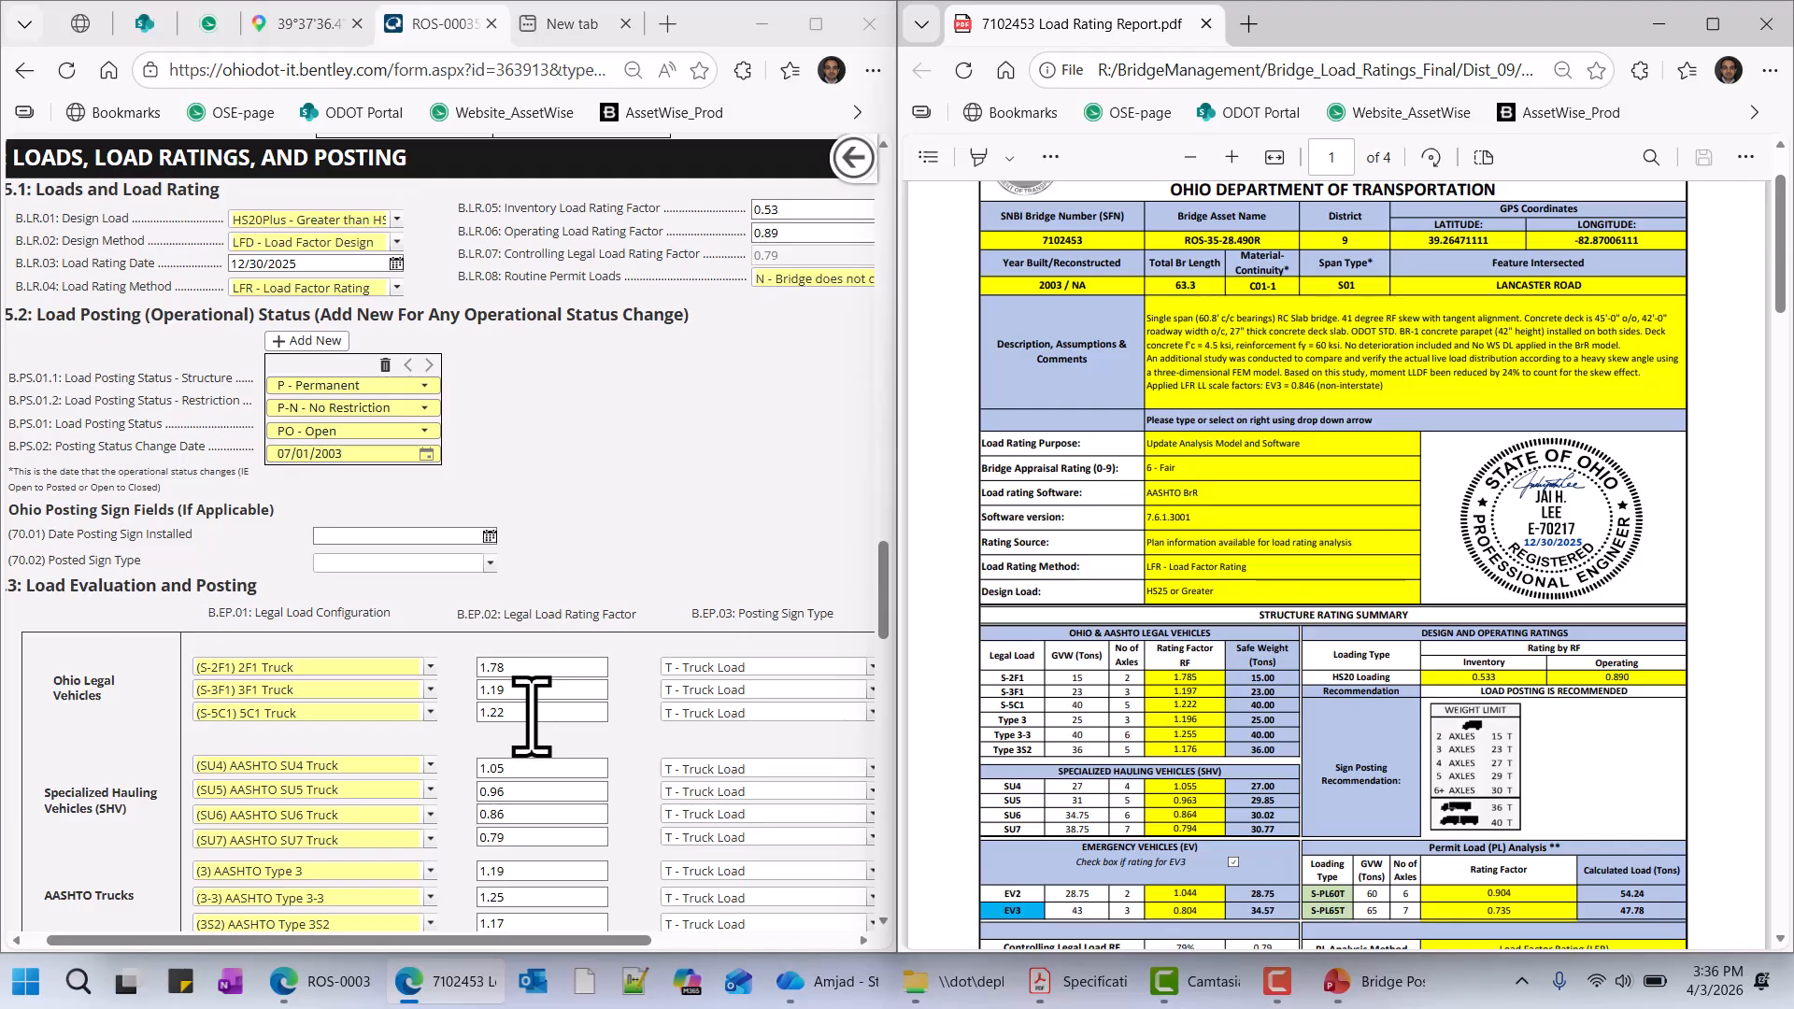
- Enter posting values of 15, 23 and 36 tons for the 2F1, 3F1 and 5C1 Ohio legal trucks in section 5.3
scroll(530, 714, down, 1)
scroll(529, 715, up, 1)
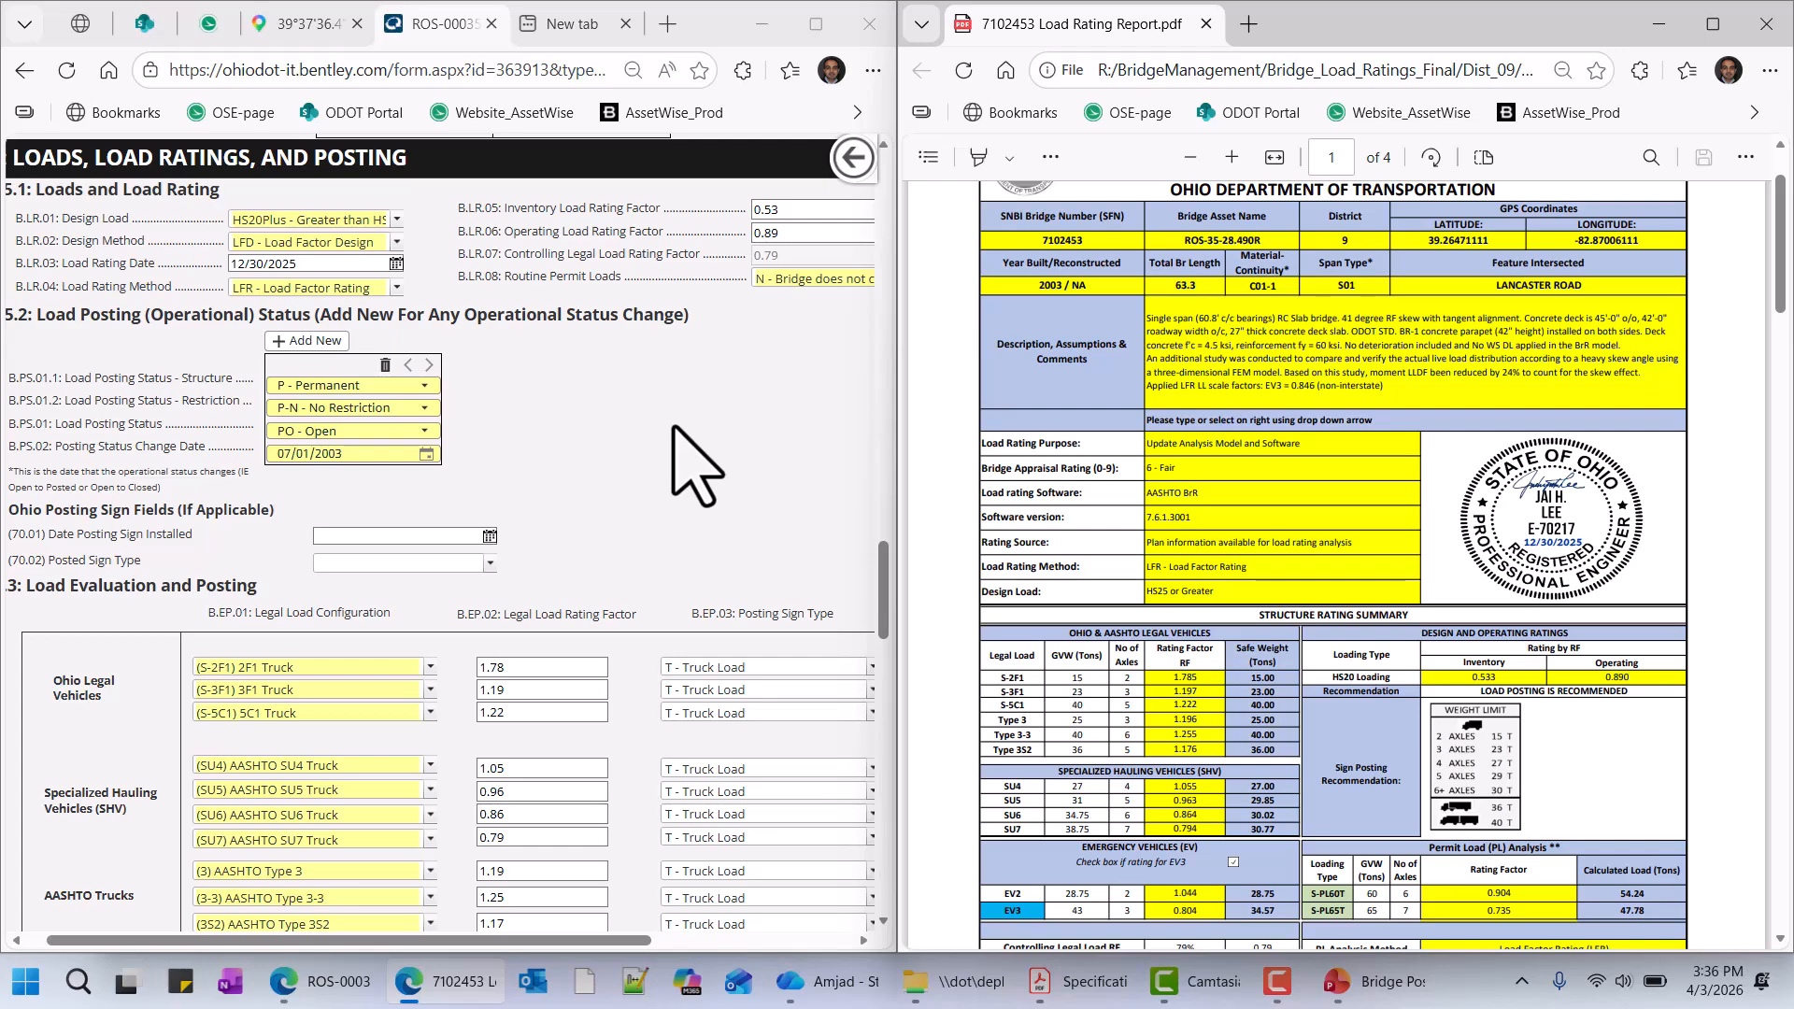
scroll(698, 467, down, 1)
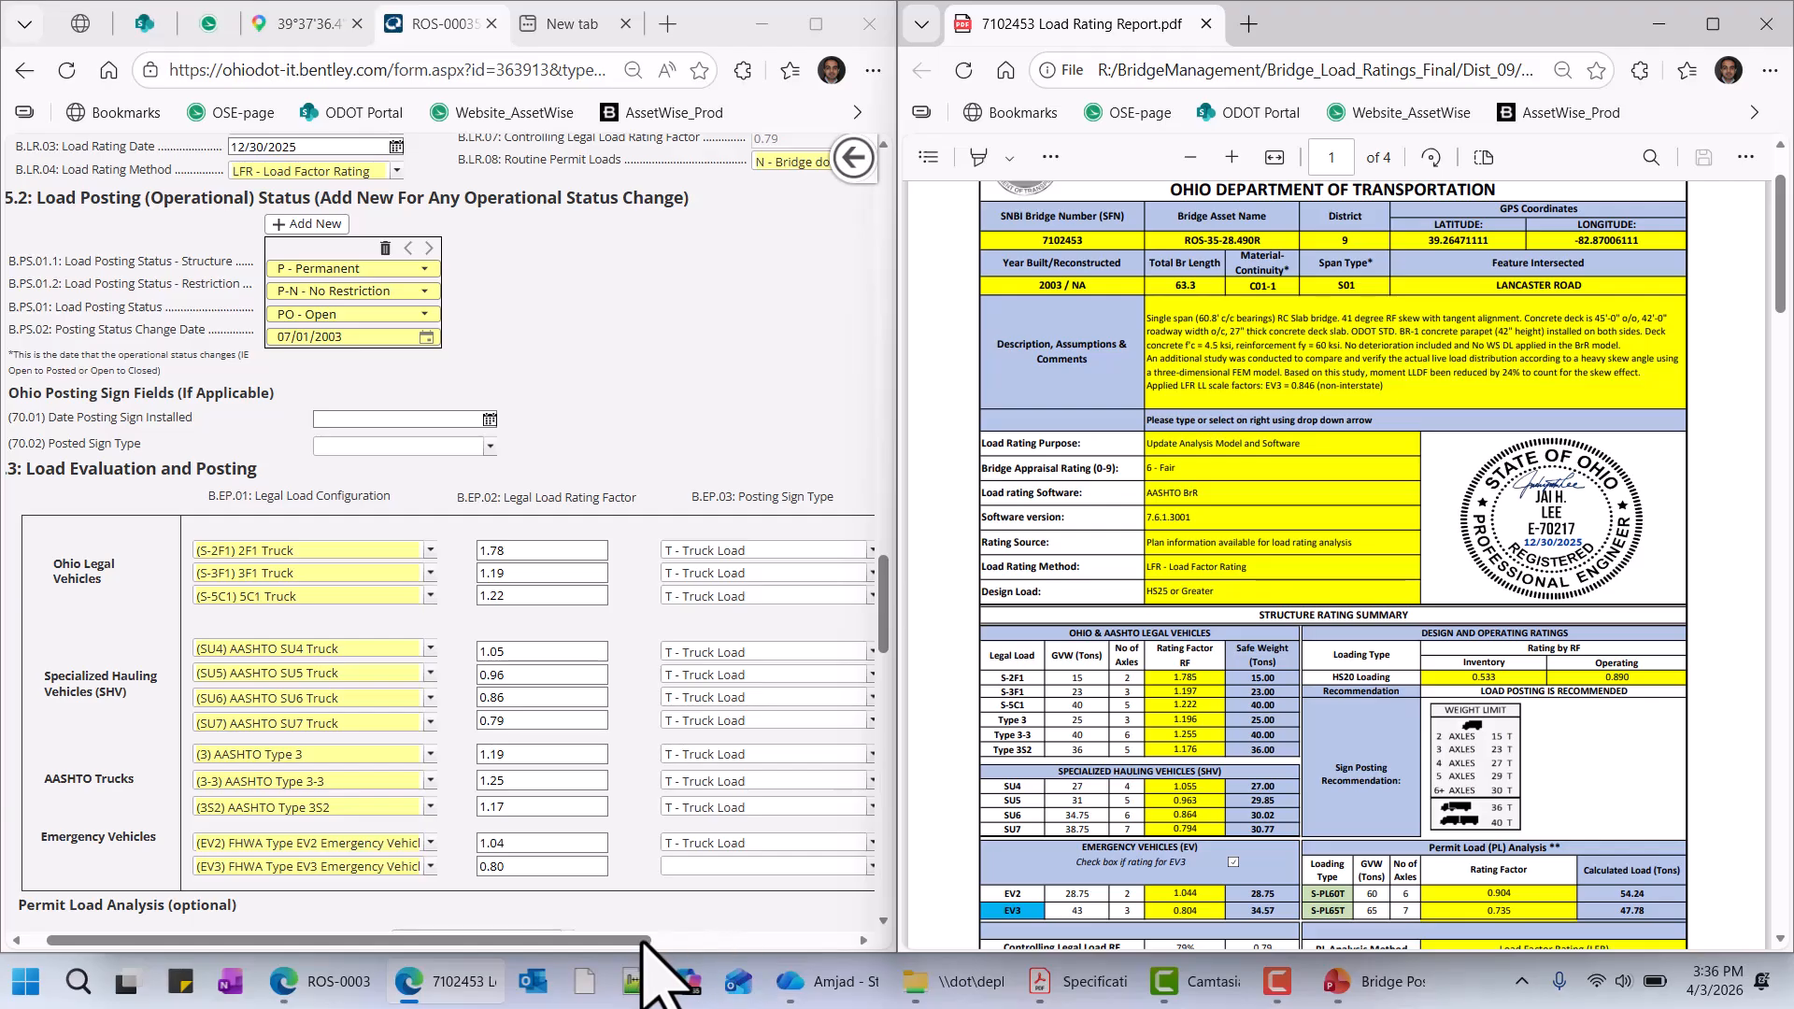
drag(629, 941, 808, 946)
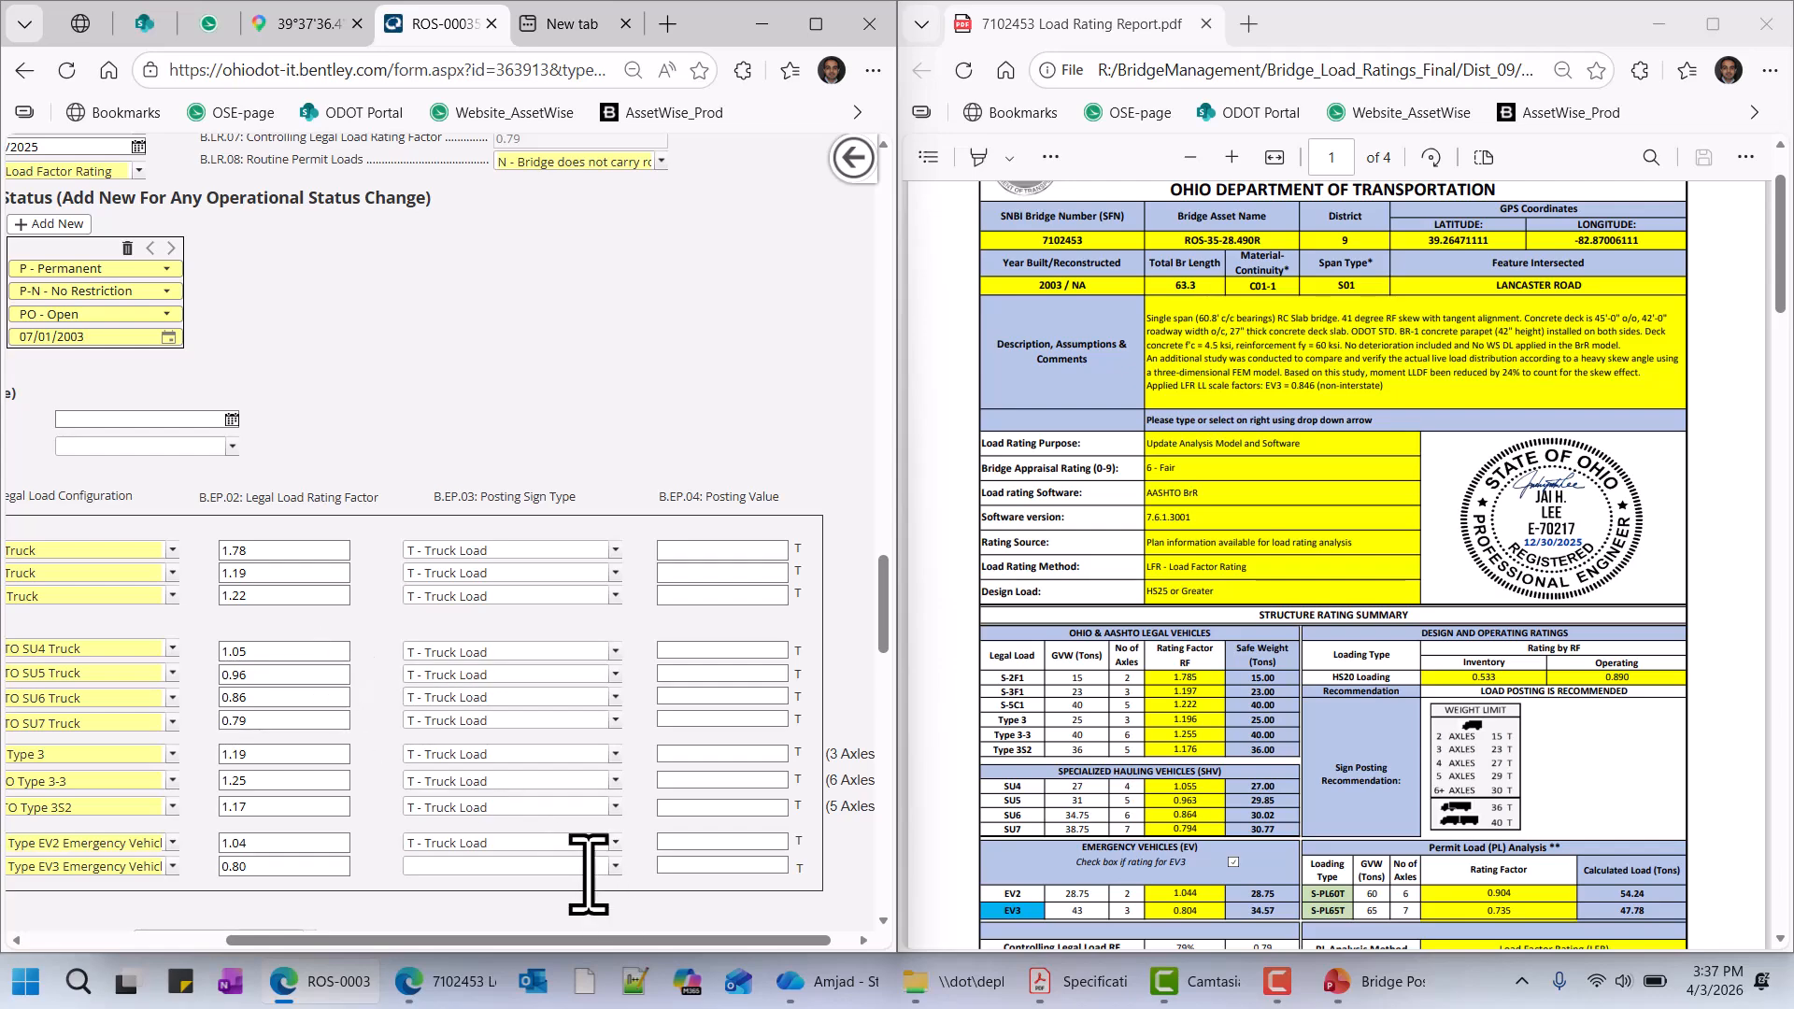
drag(580, 941, 540, 942)
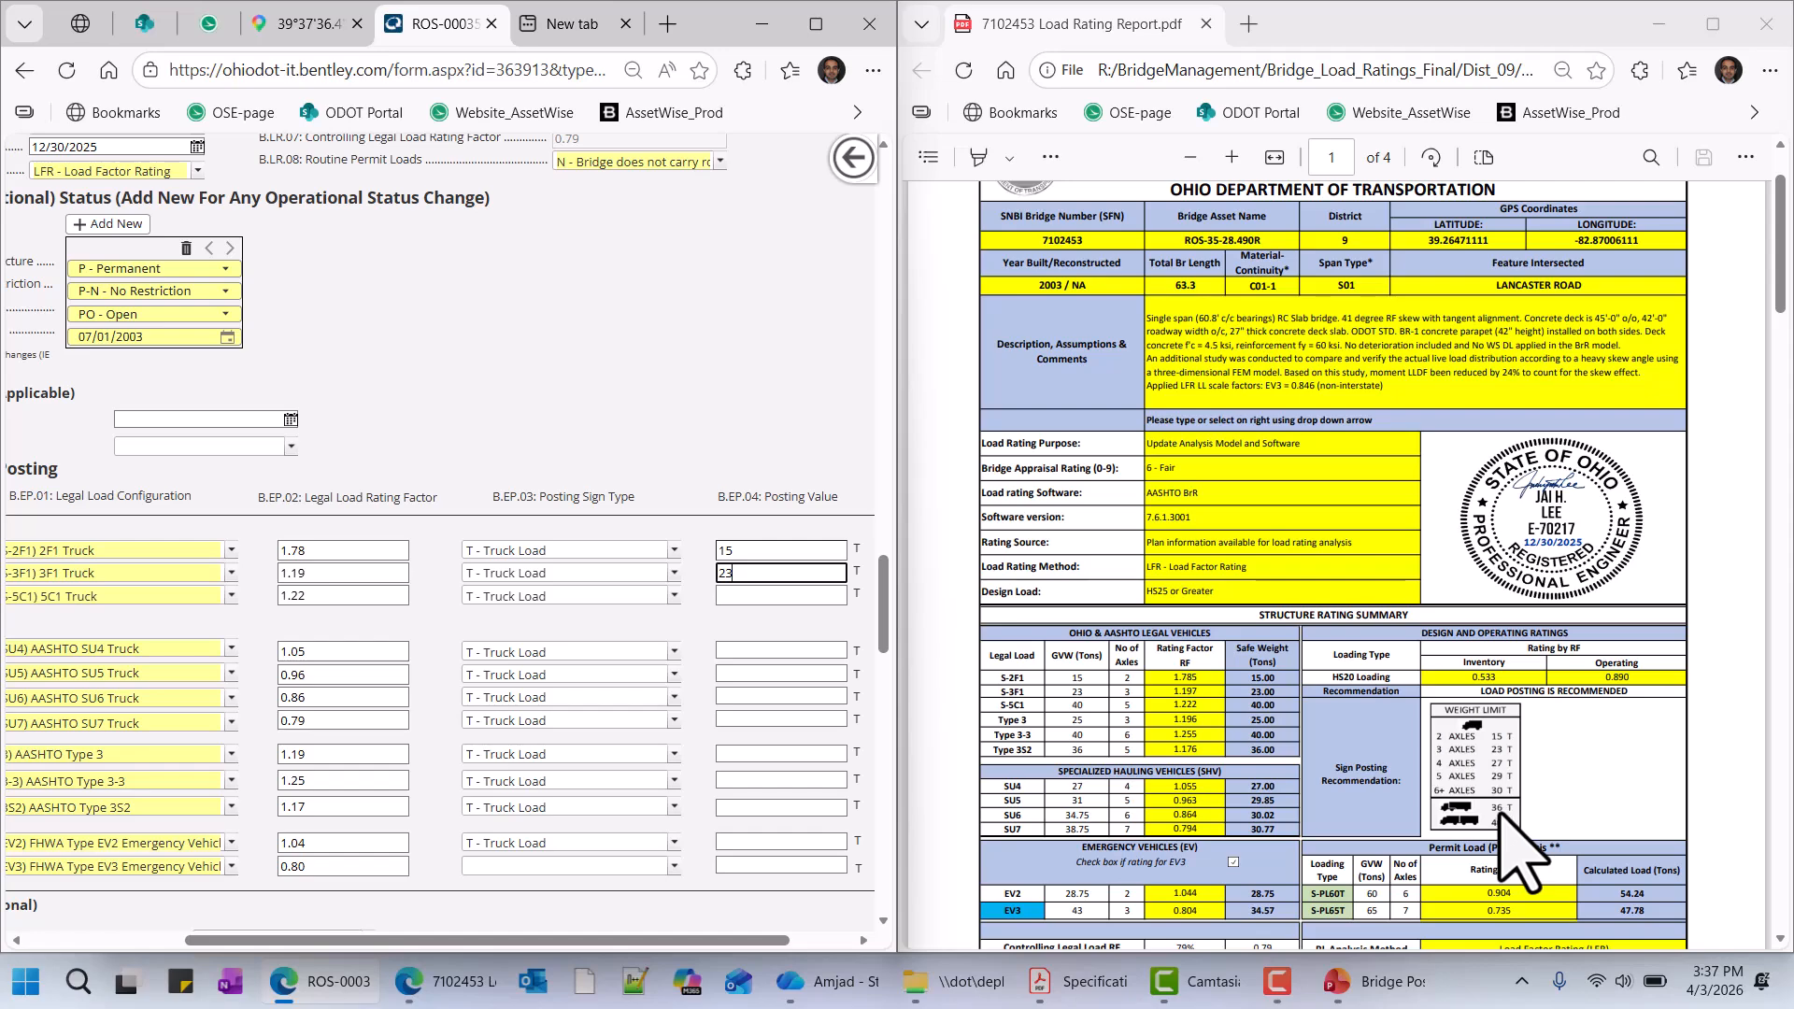
click(785, 596)
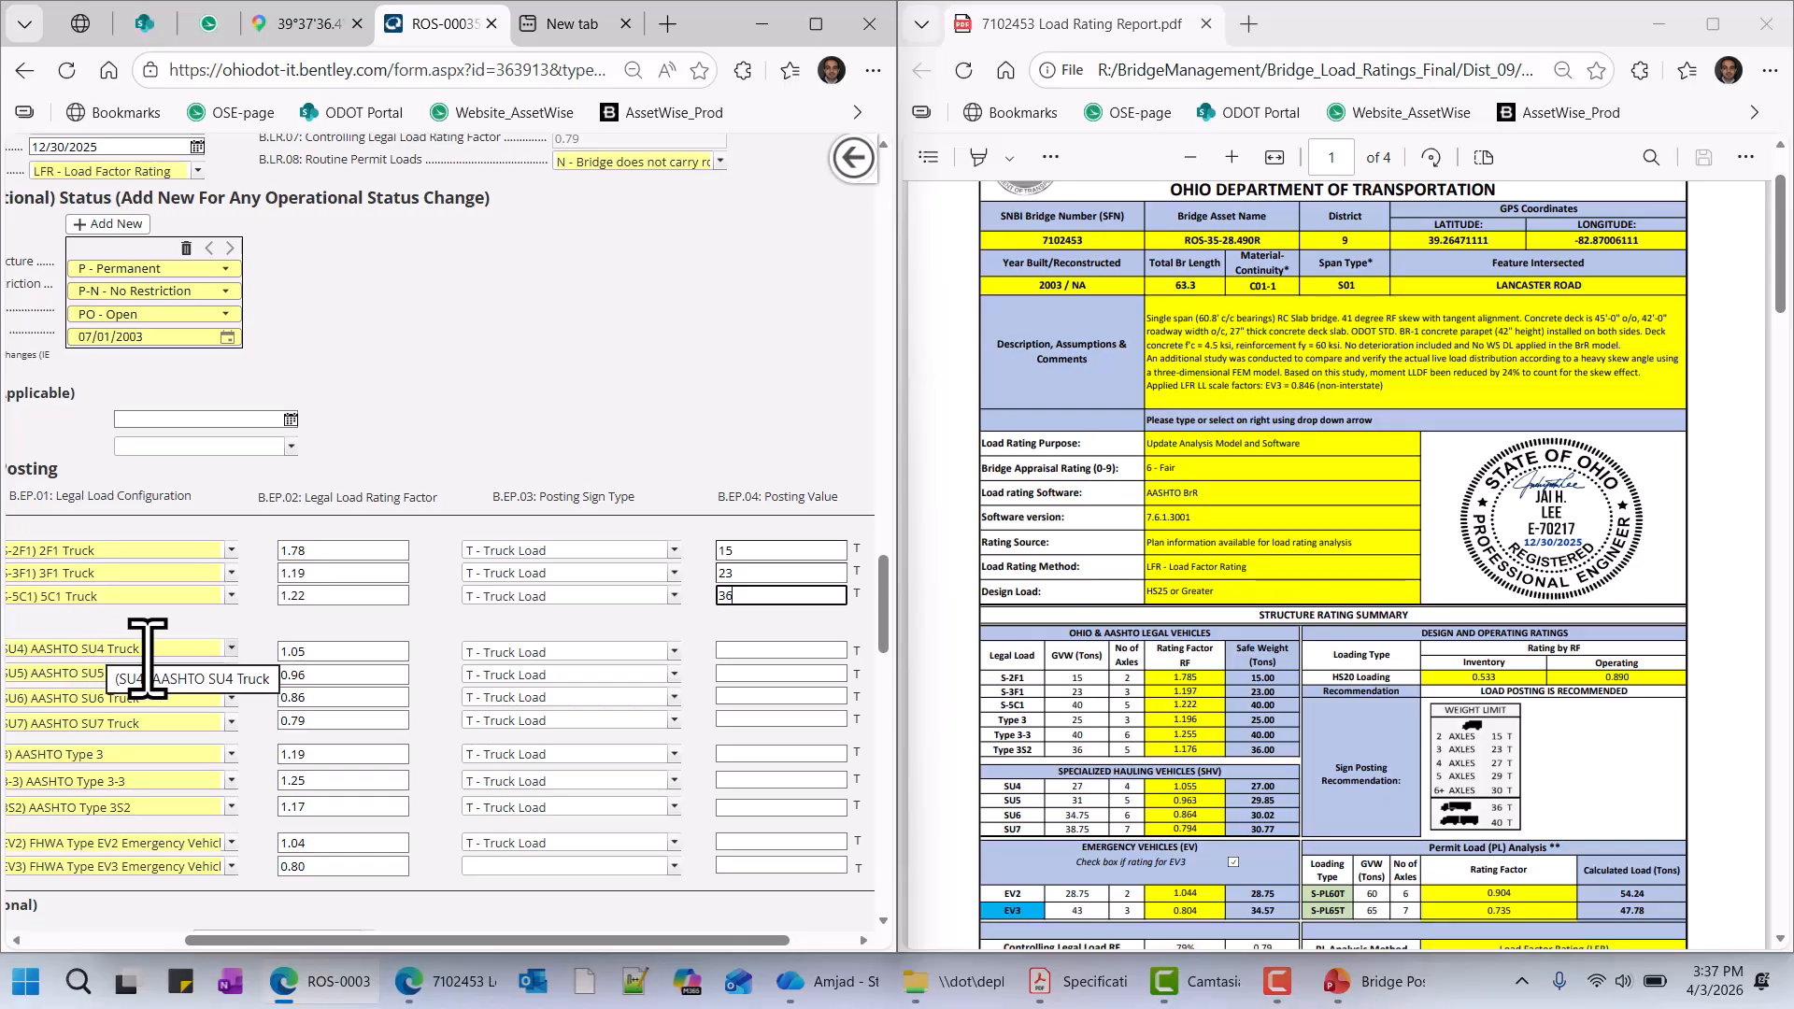
- Enter posting values of 27, 29, 30 and 30 tons for the SU4 to SU7 trucks, and 23 tons for AASHTO Type 3
click(748, 652)
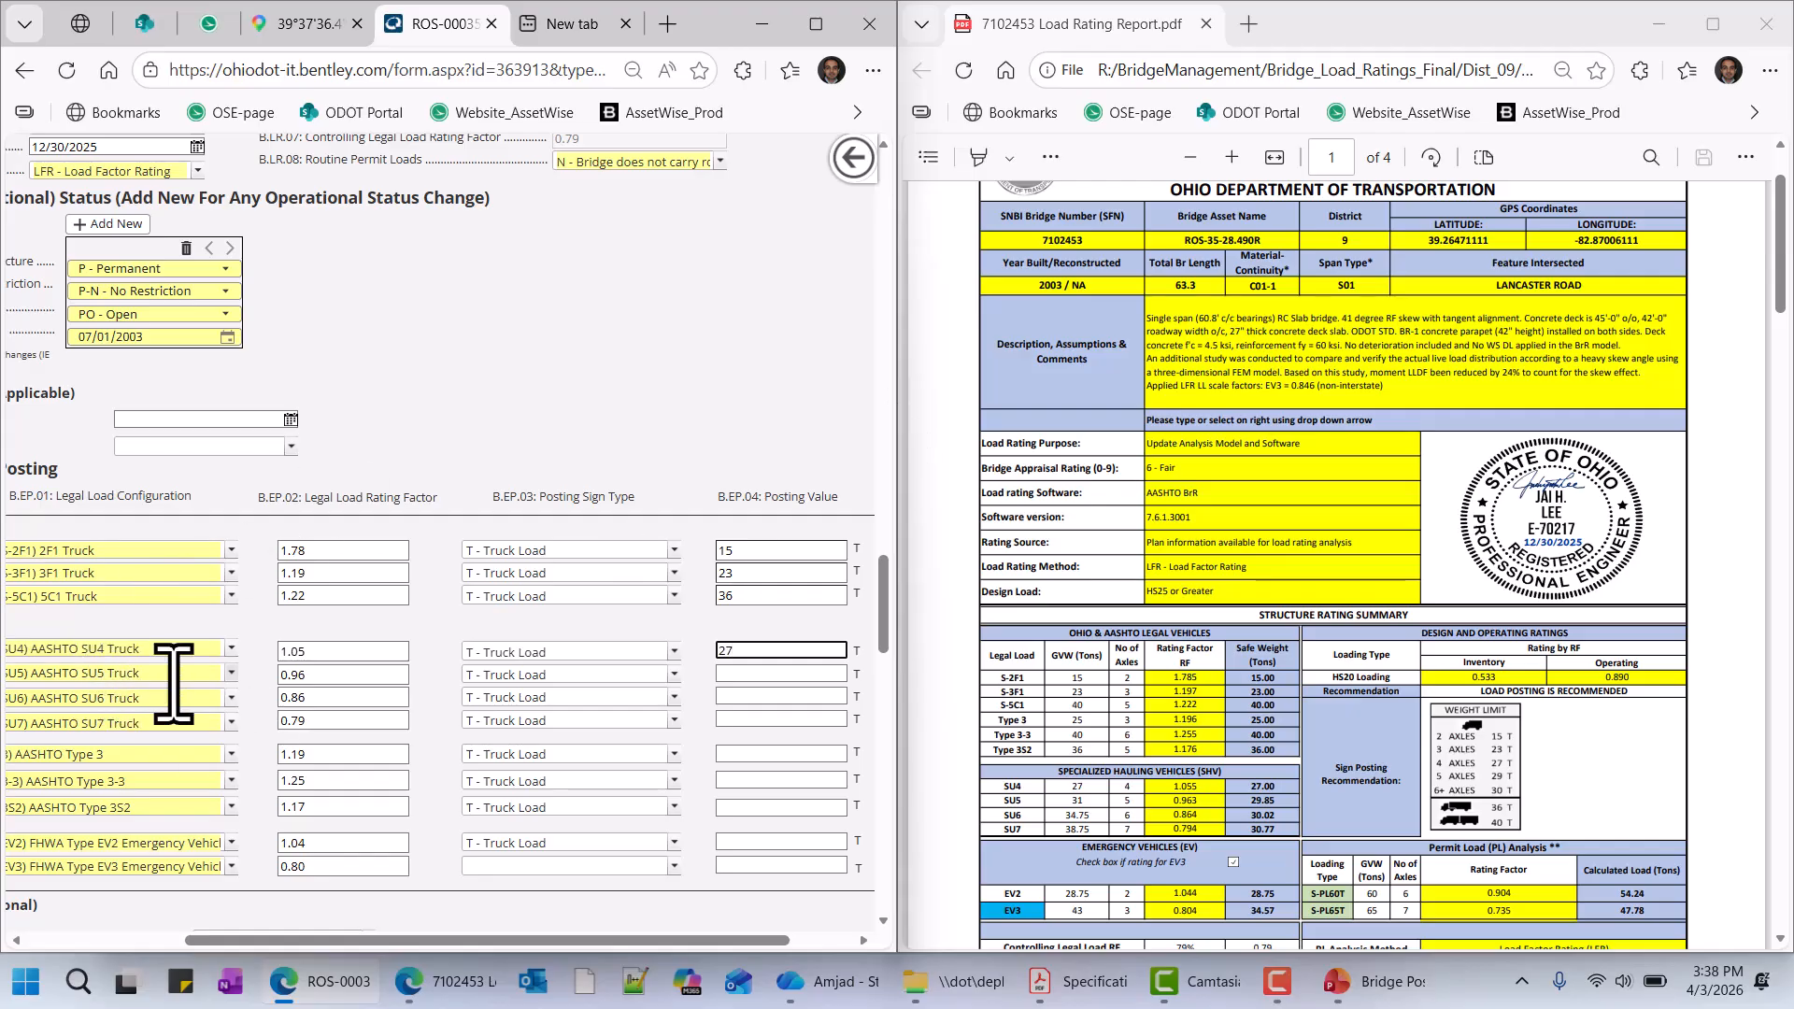
click(727, 673)
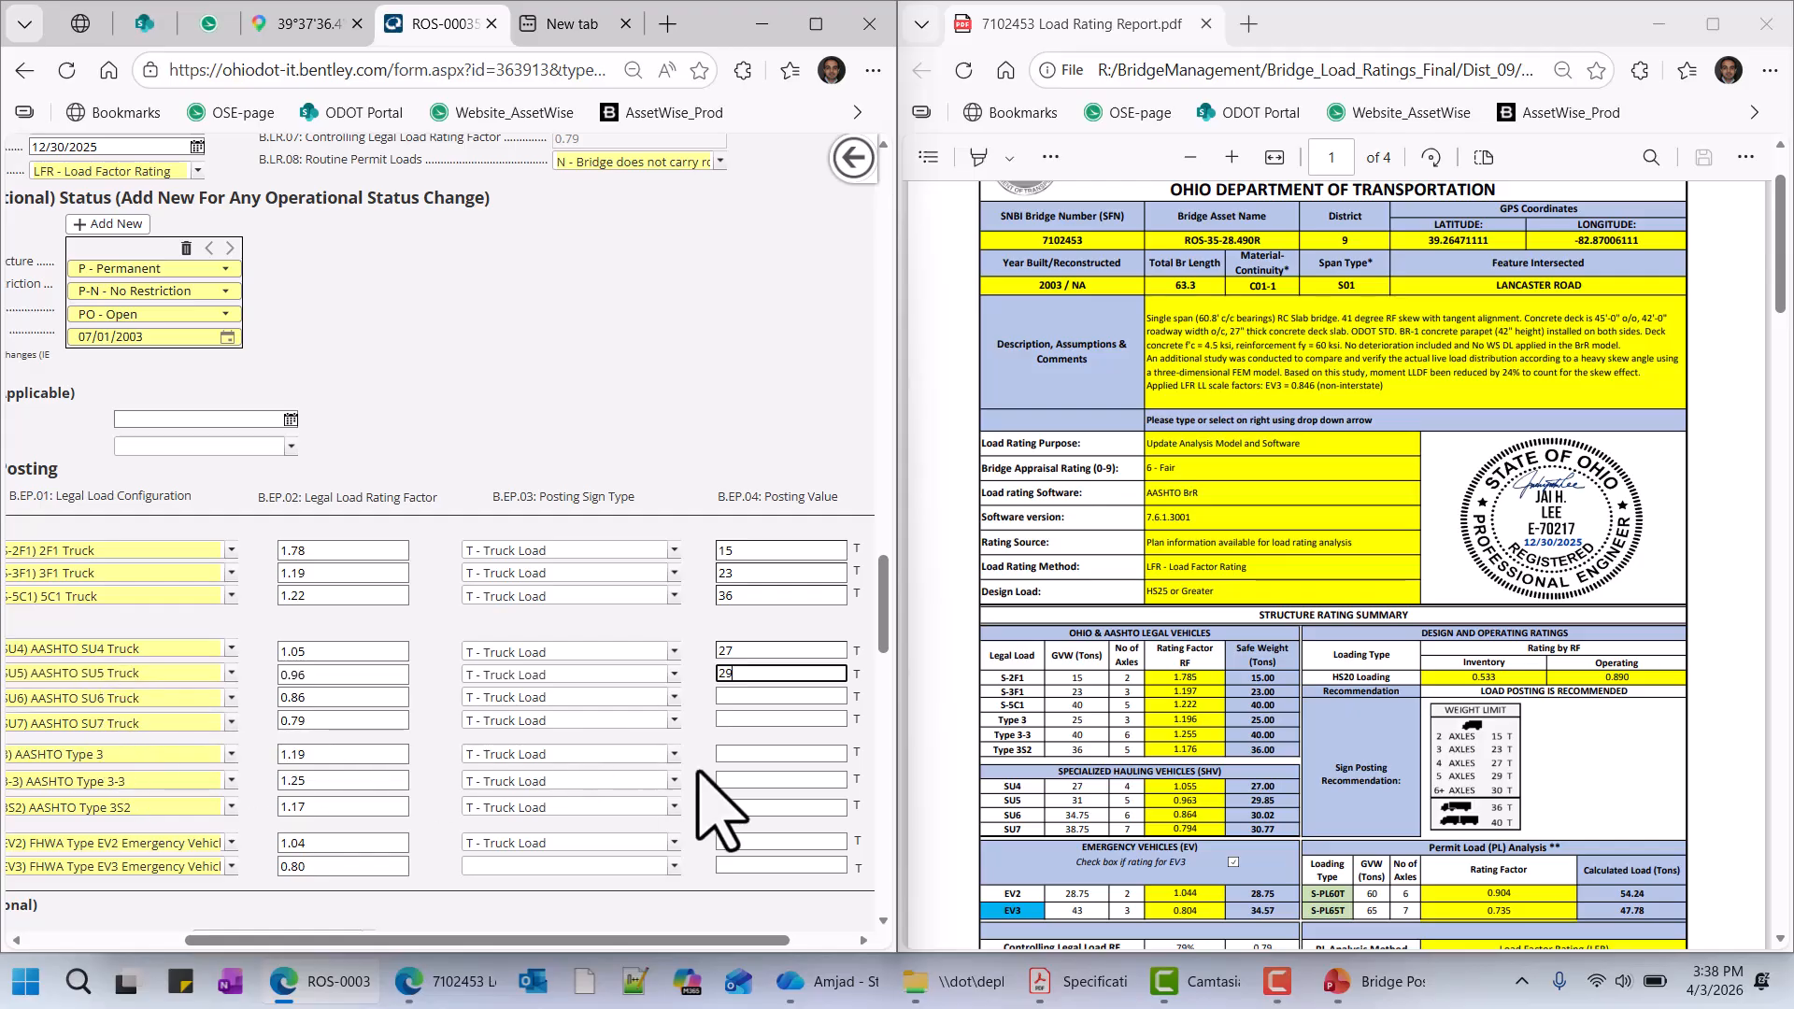
click(766, 695)
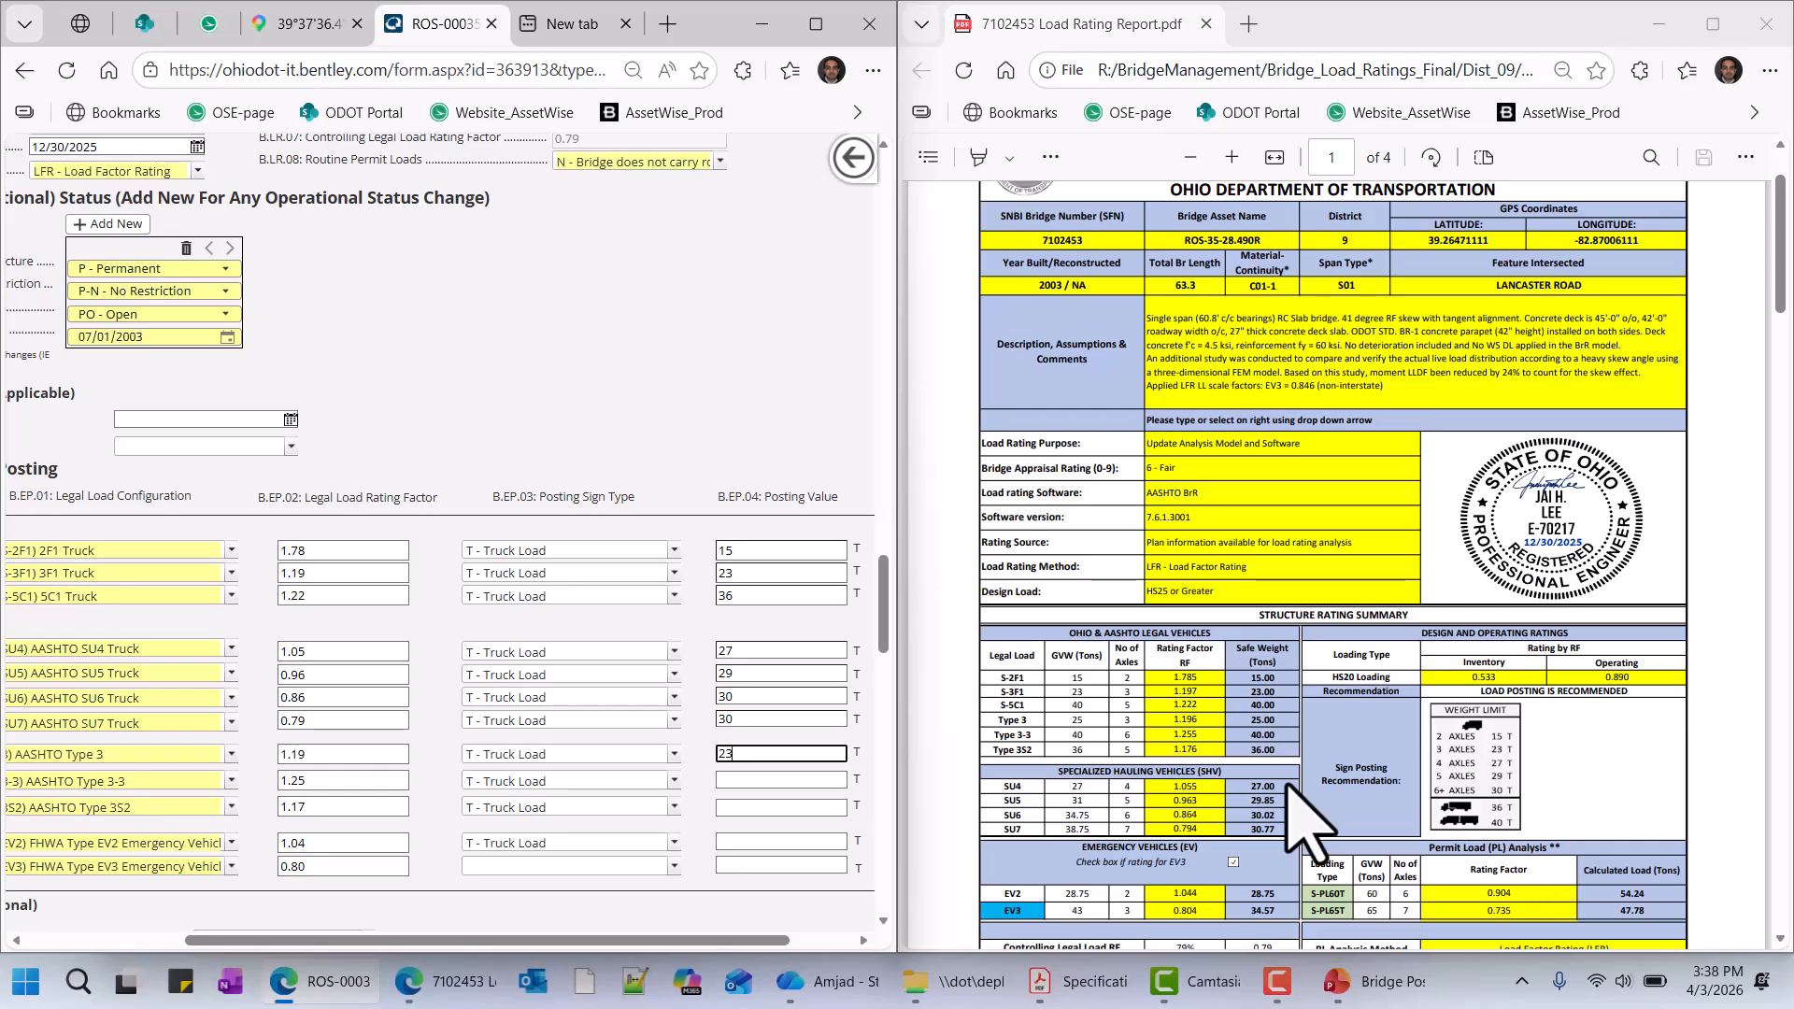
- Enter posting values of 40 tons for AASHTO Type 3-3, 36 for Type 3S2 and 15 for the EV2 emergency vehicle
click(788, 783)
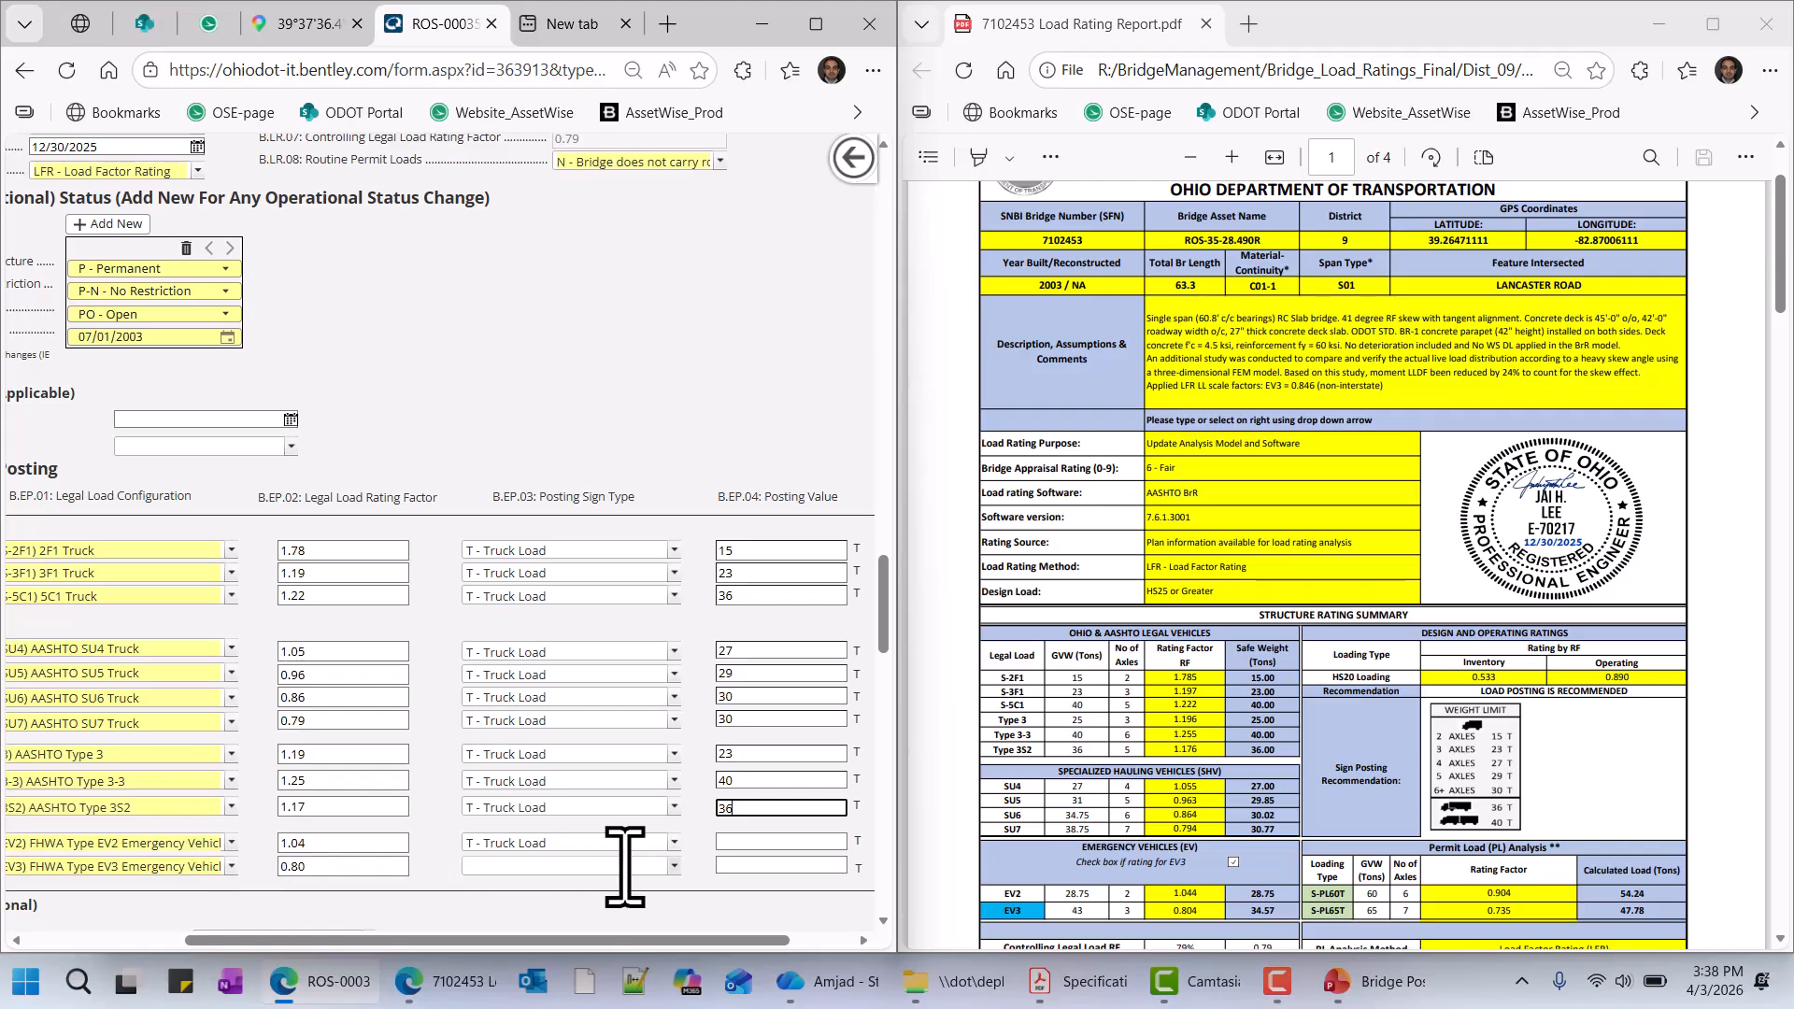
click(741, 843)
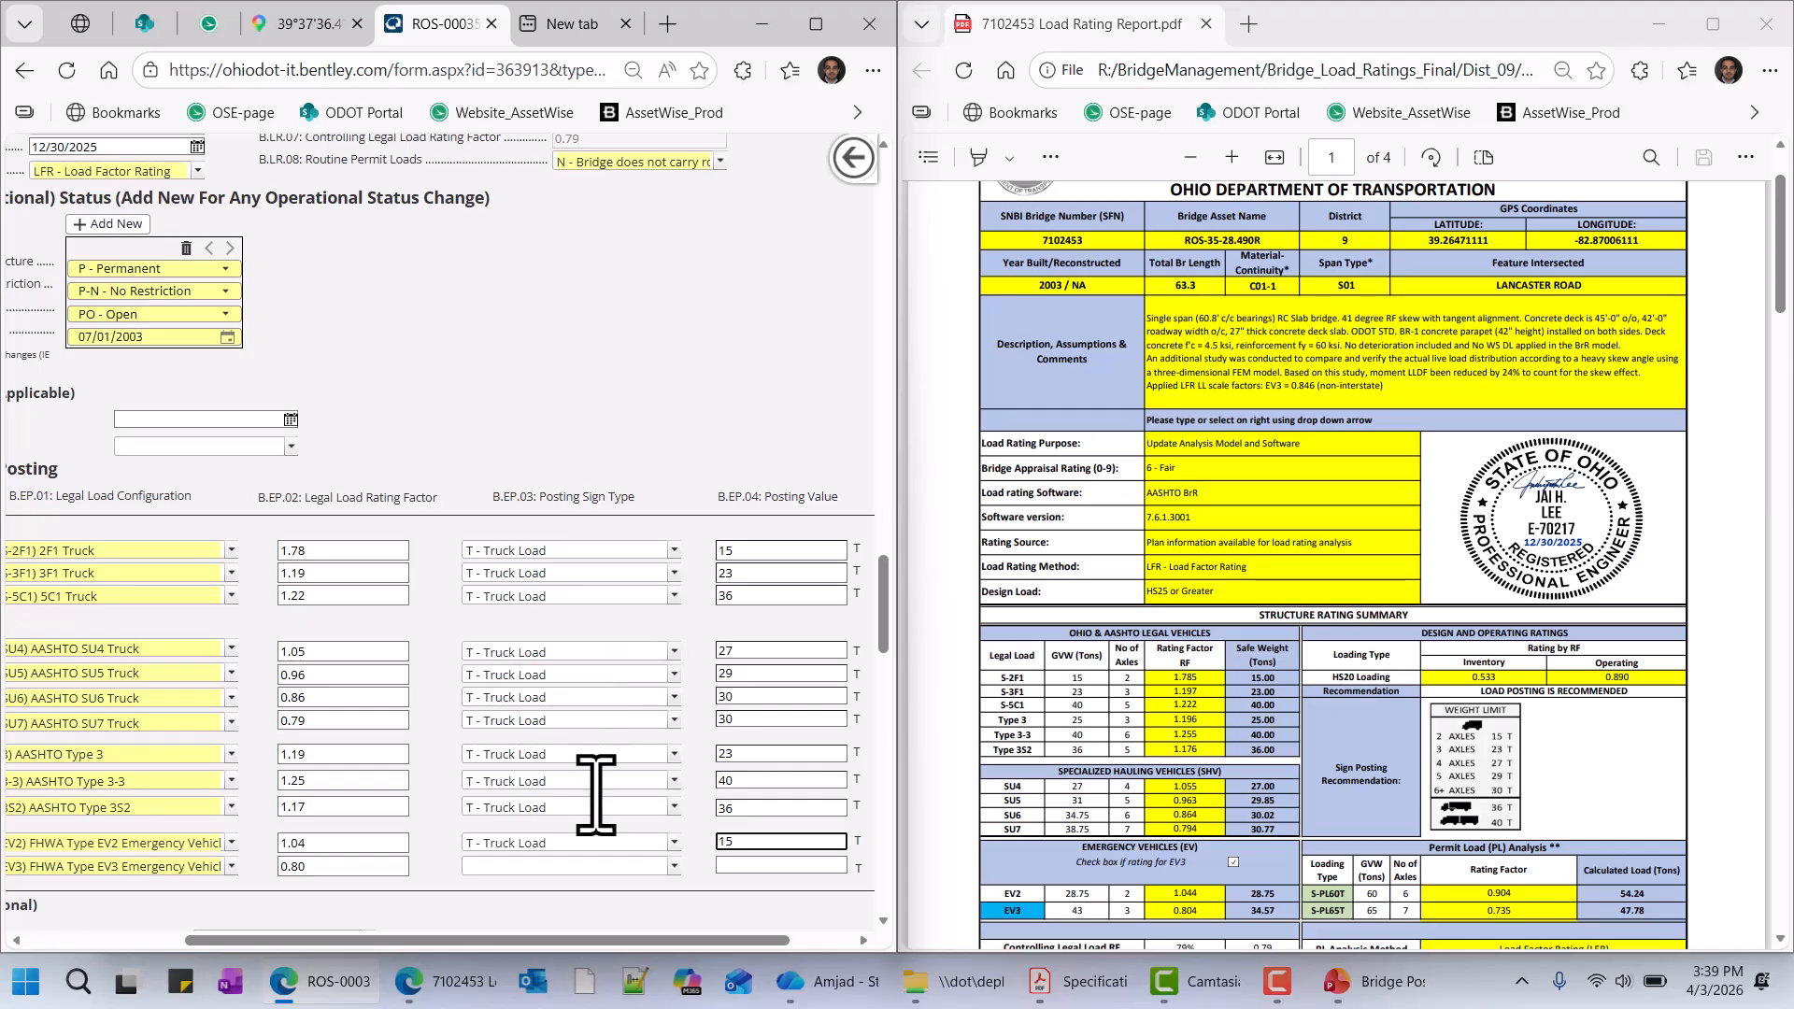
- Add a load posting status record with structure P - Permanent, restriction P-P - Posted or restricted, and status PD - Needs Reduction
drag(609, 924, 430, 917)
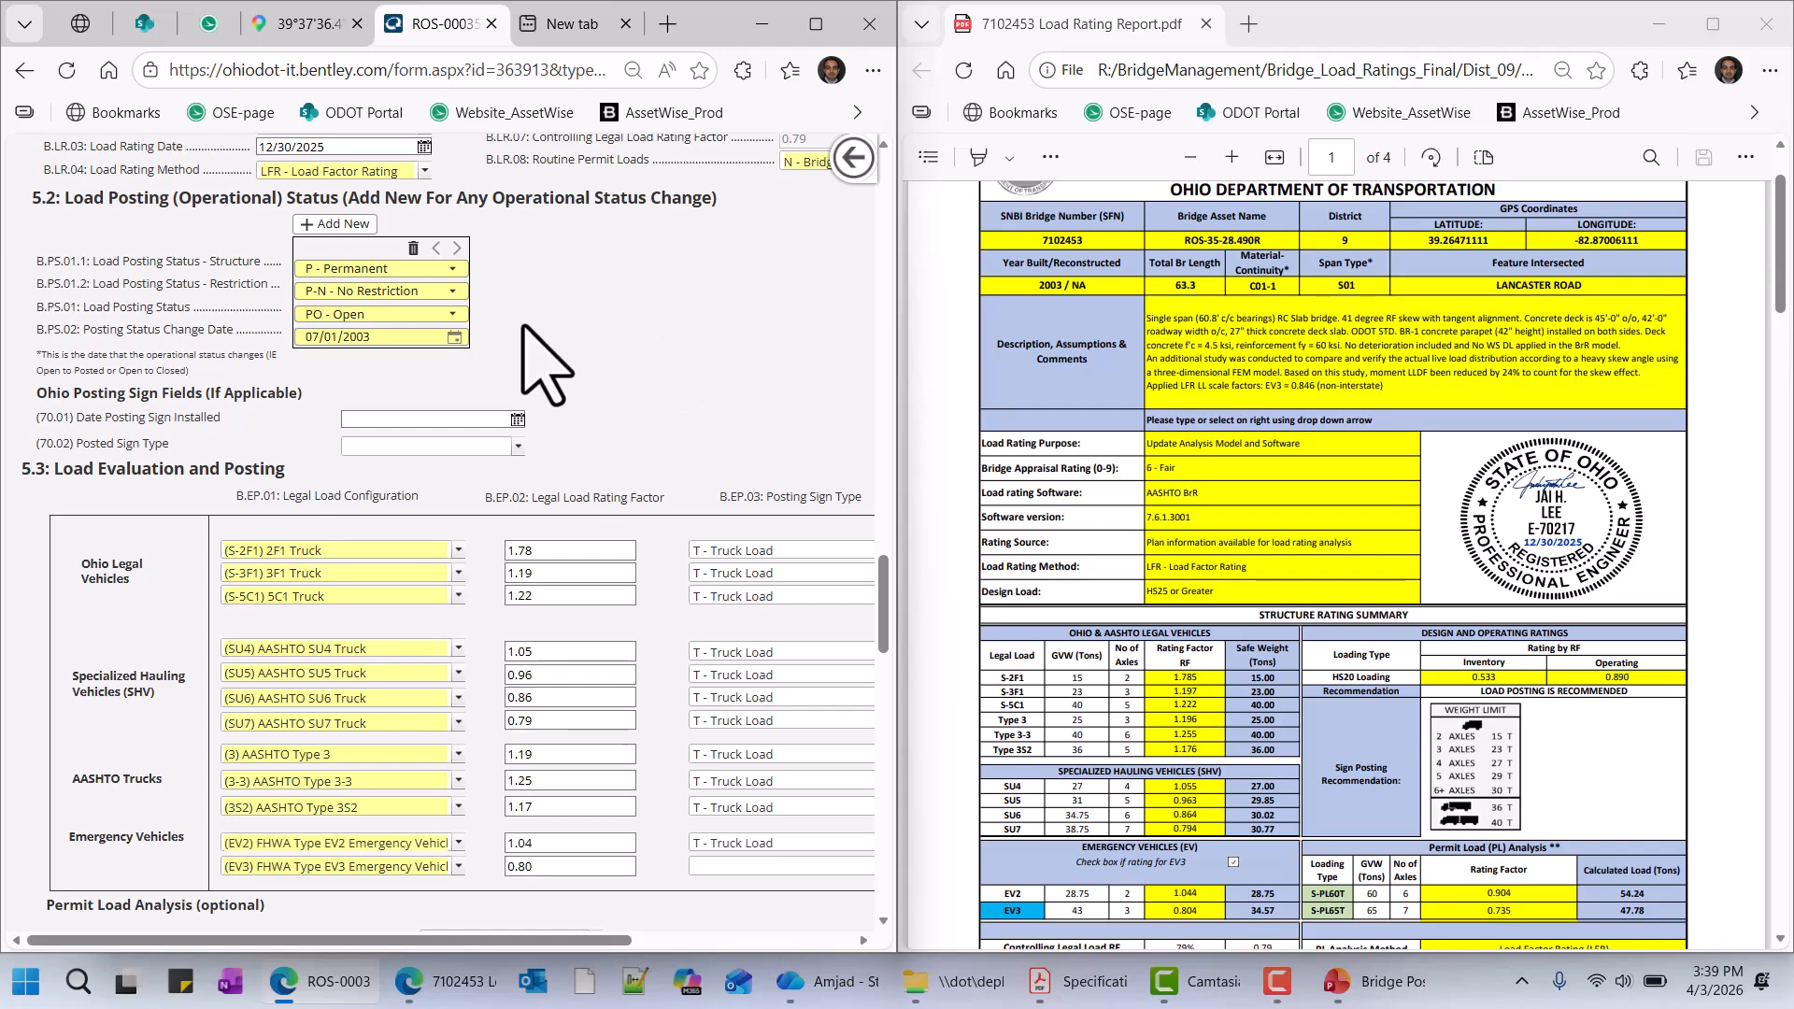
click(327, 225)
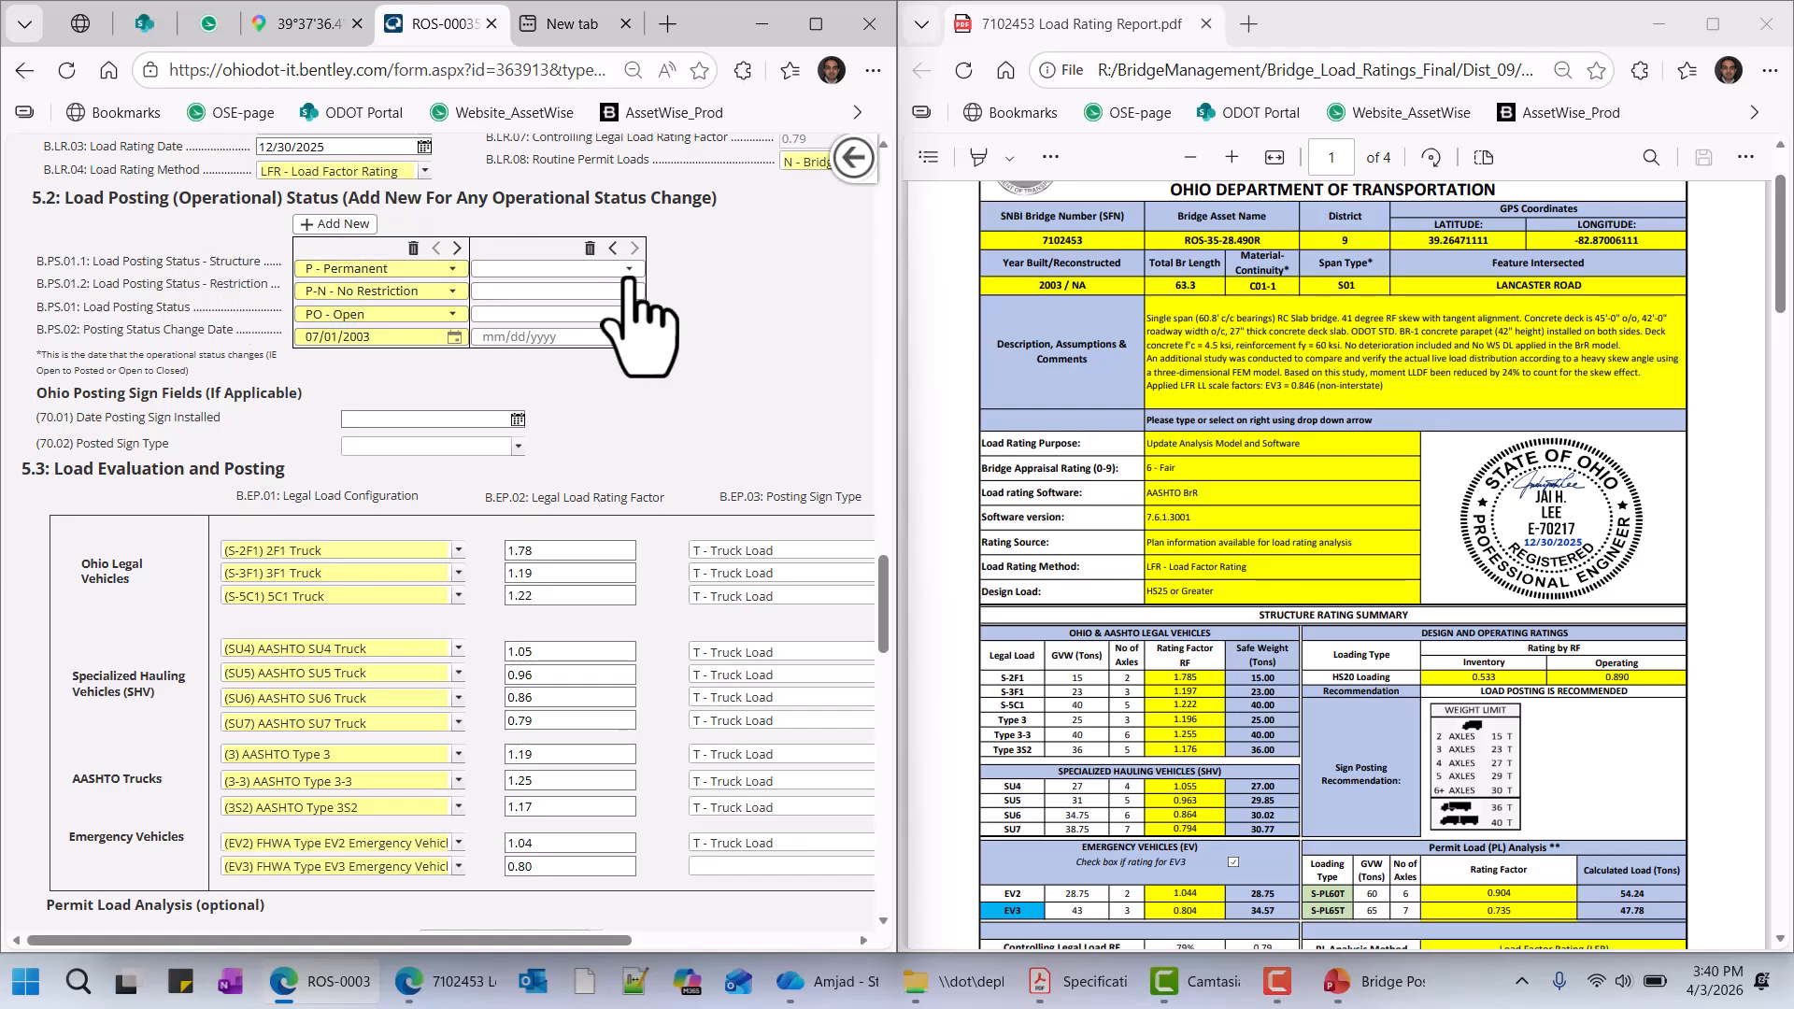
click(629, 271)
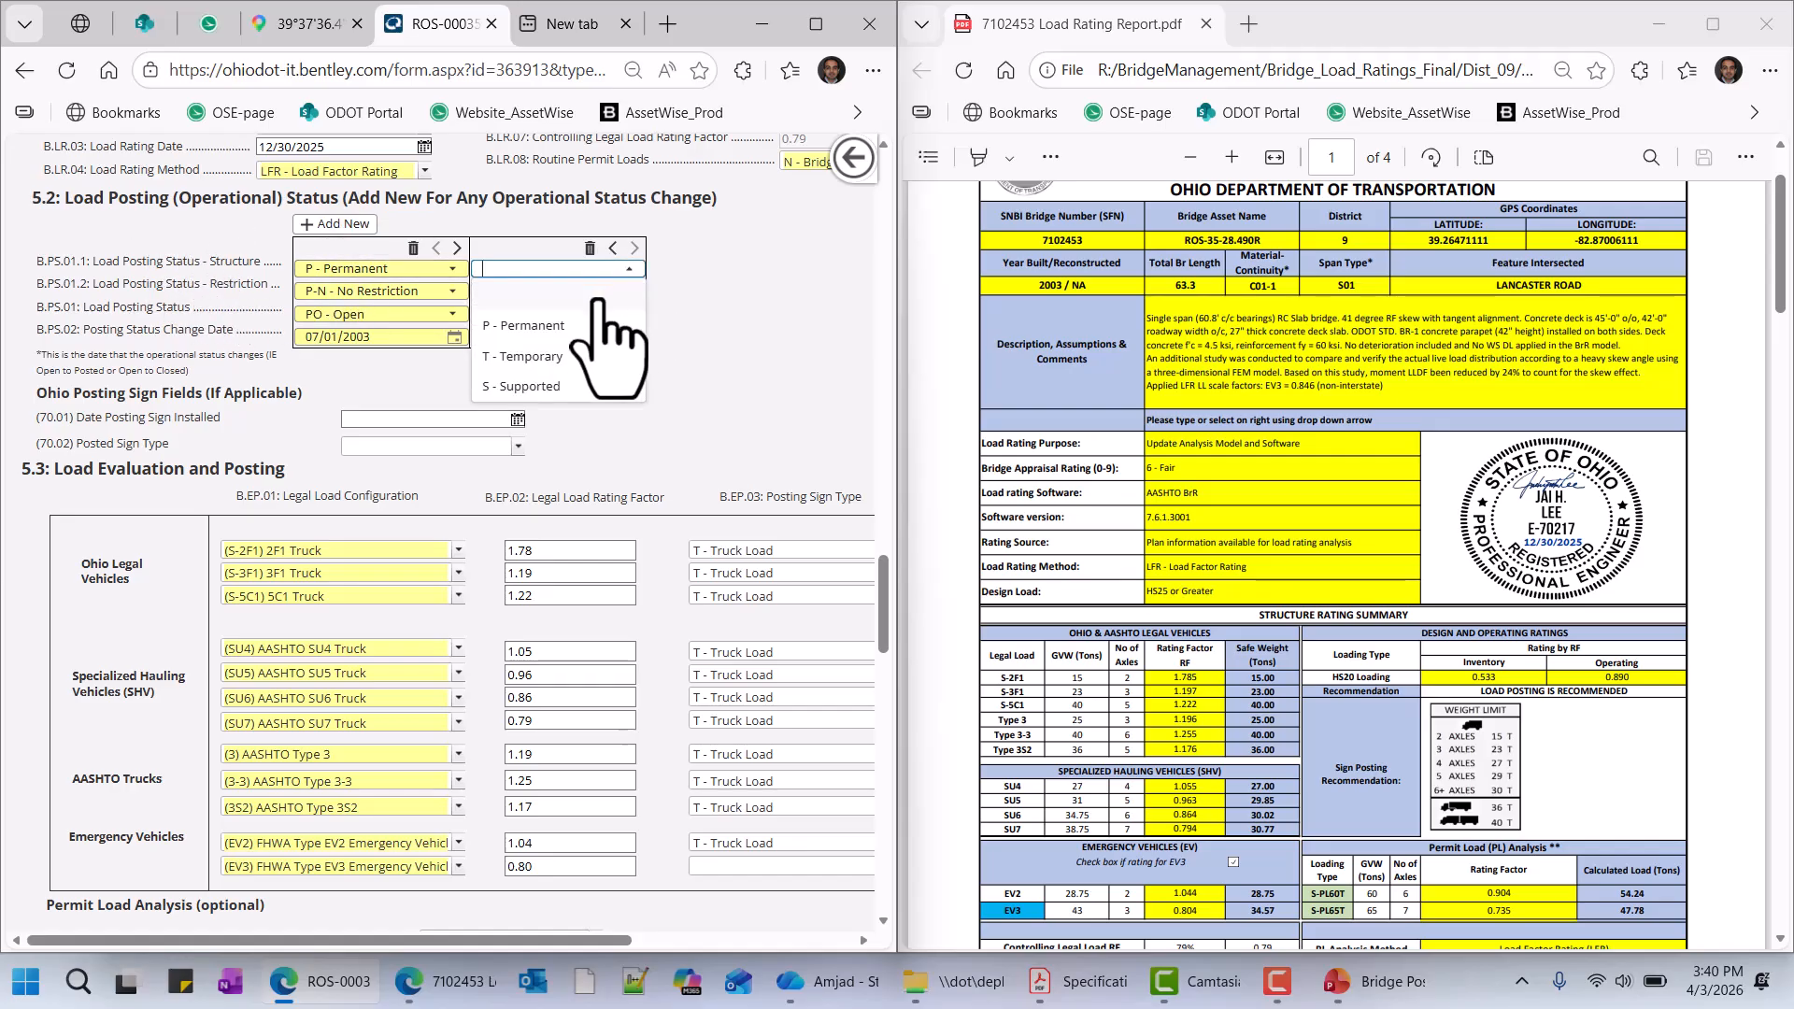
click(558, 326)
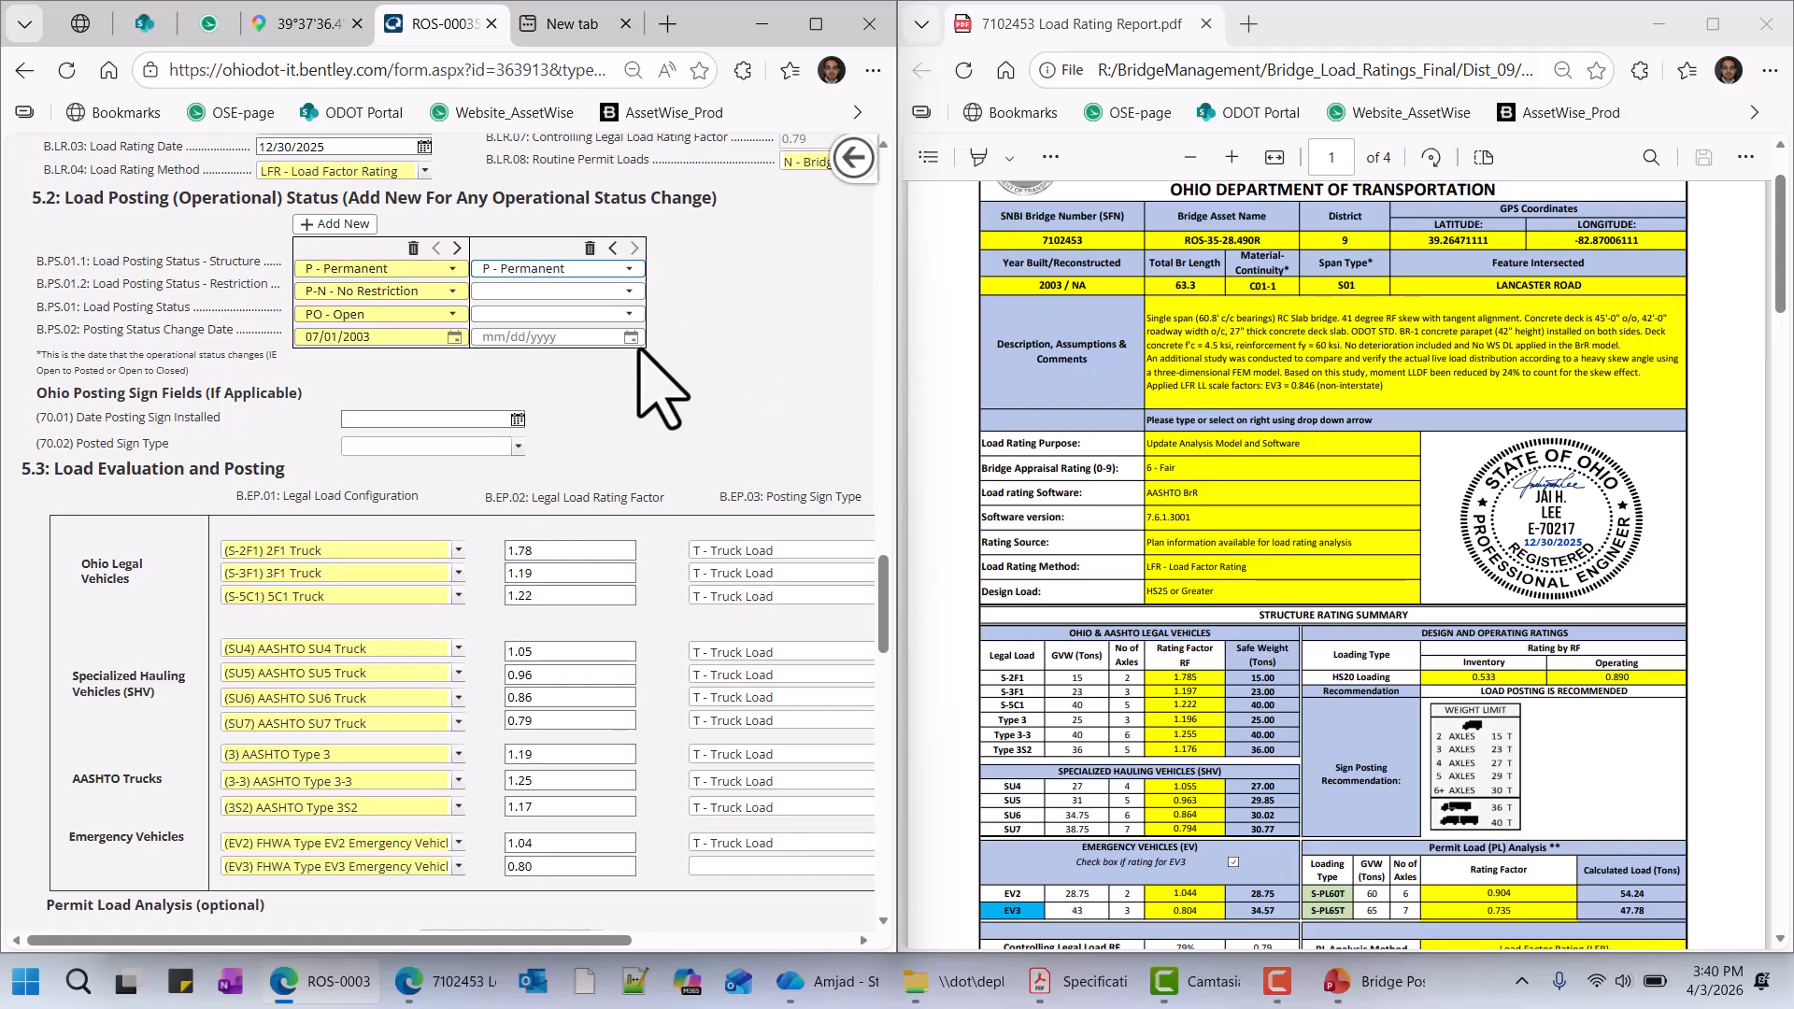
click(629, 292)
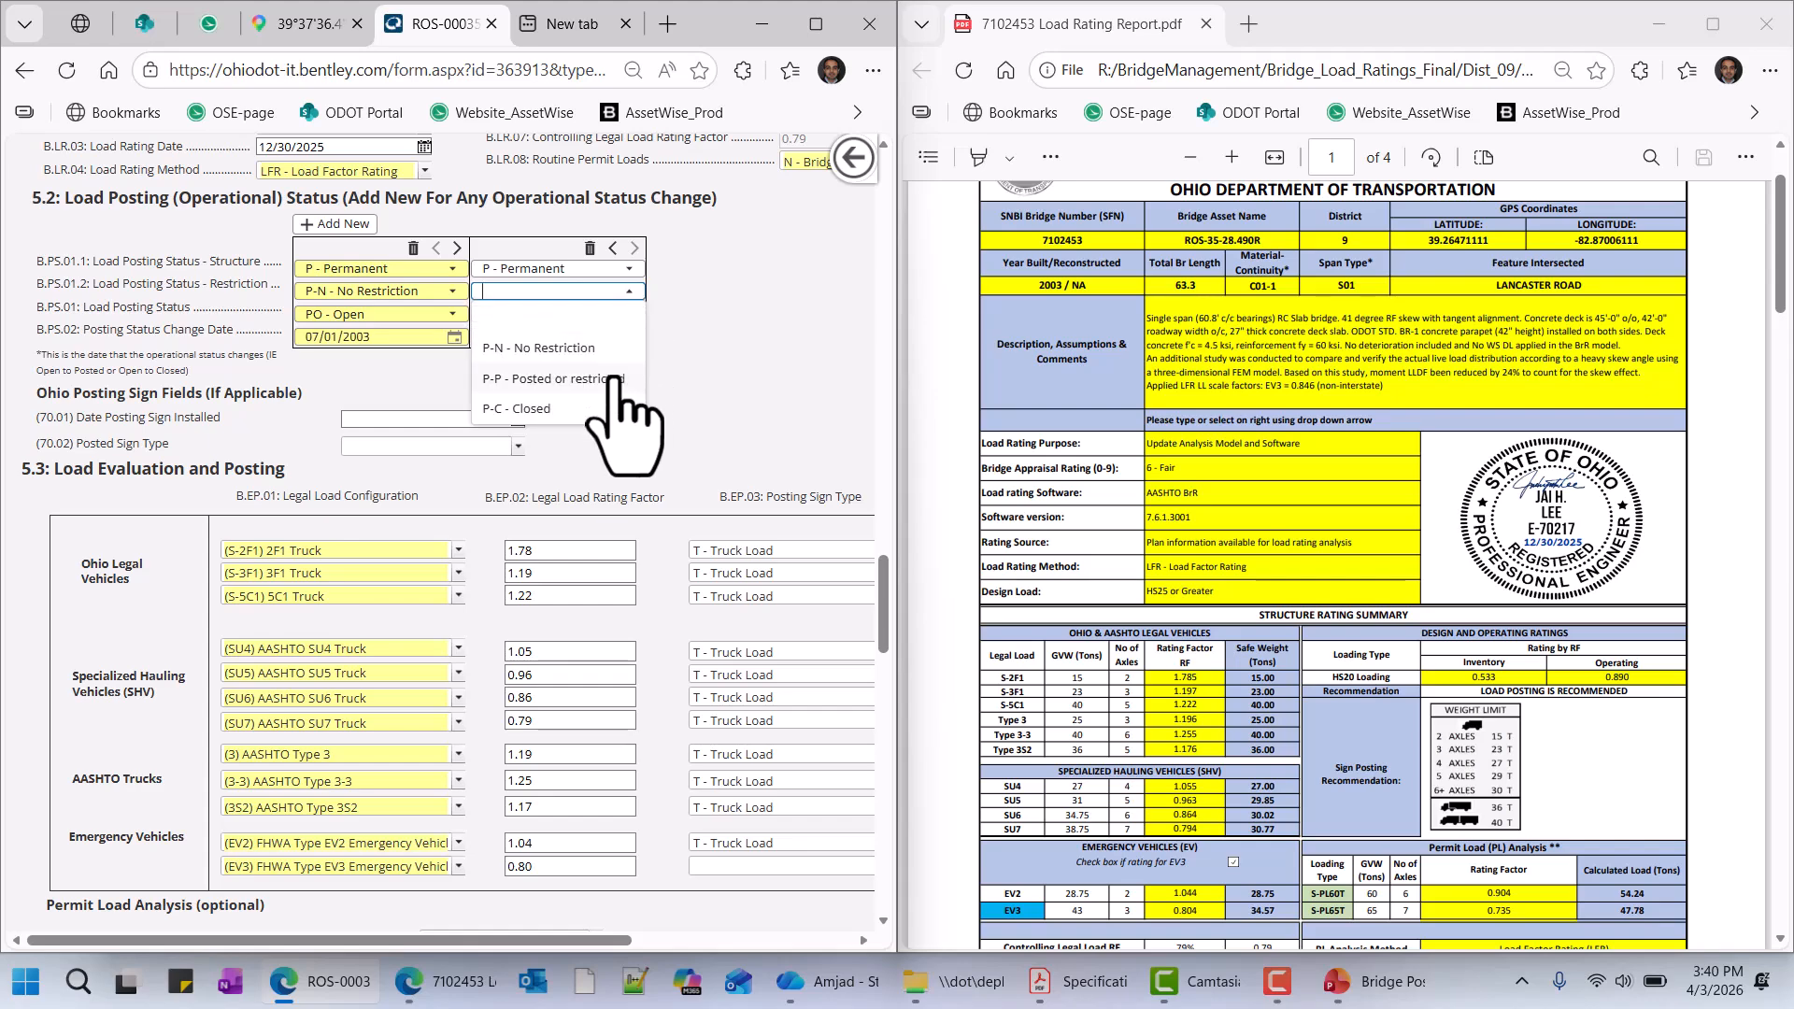
click(598, 378)
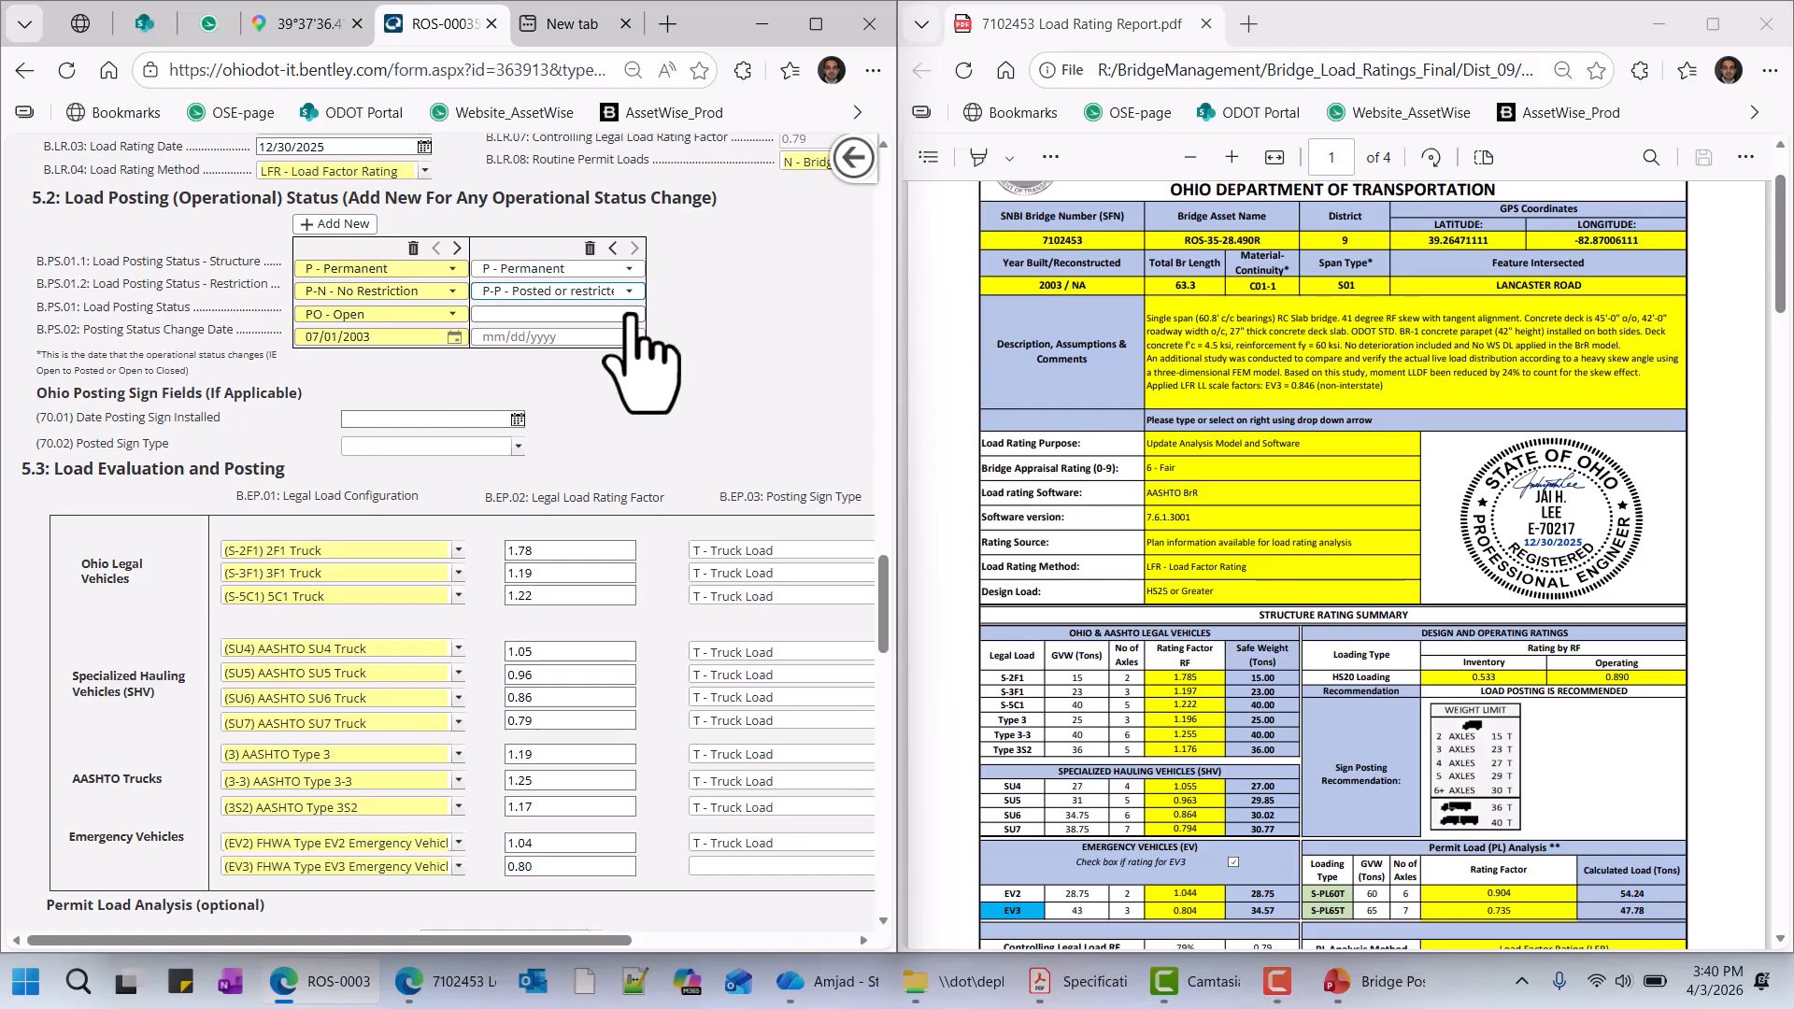
click(628, 315)
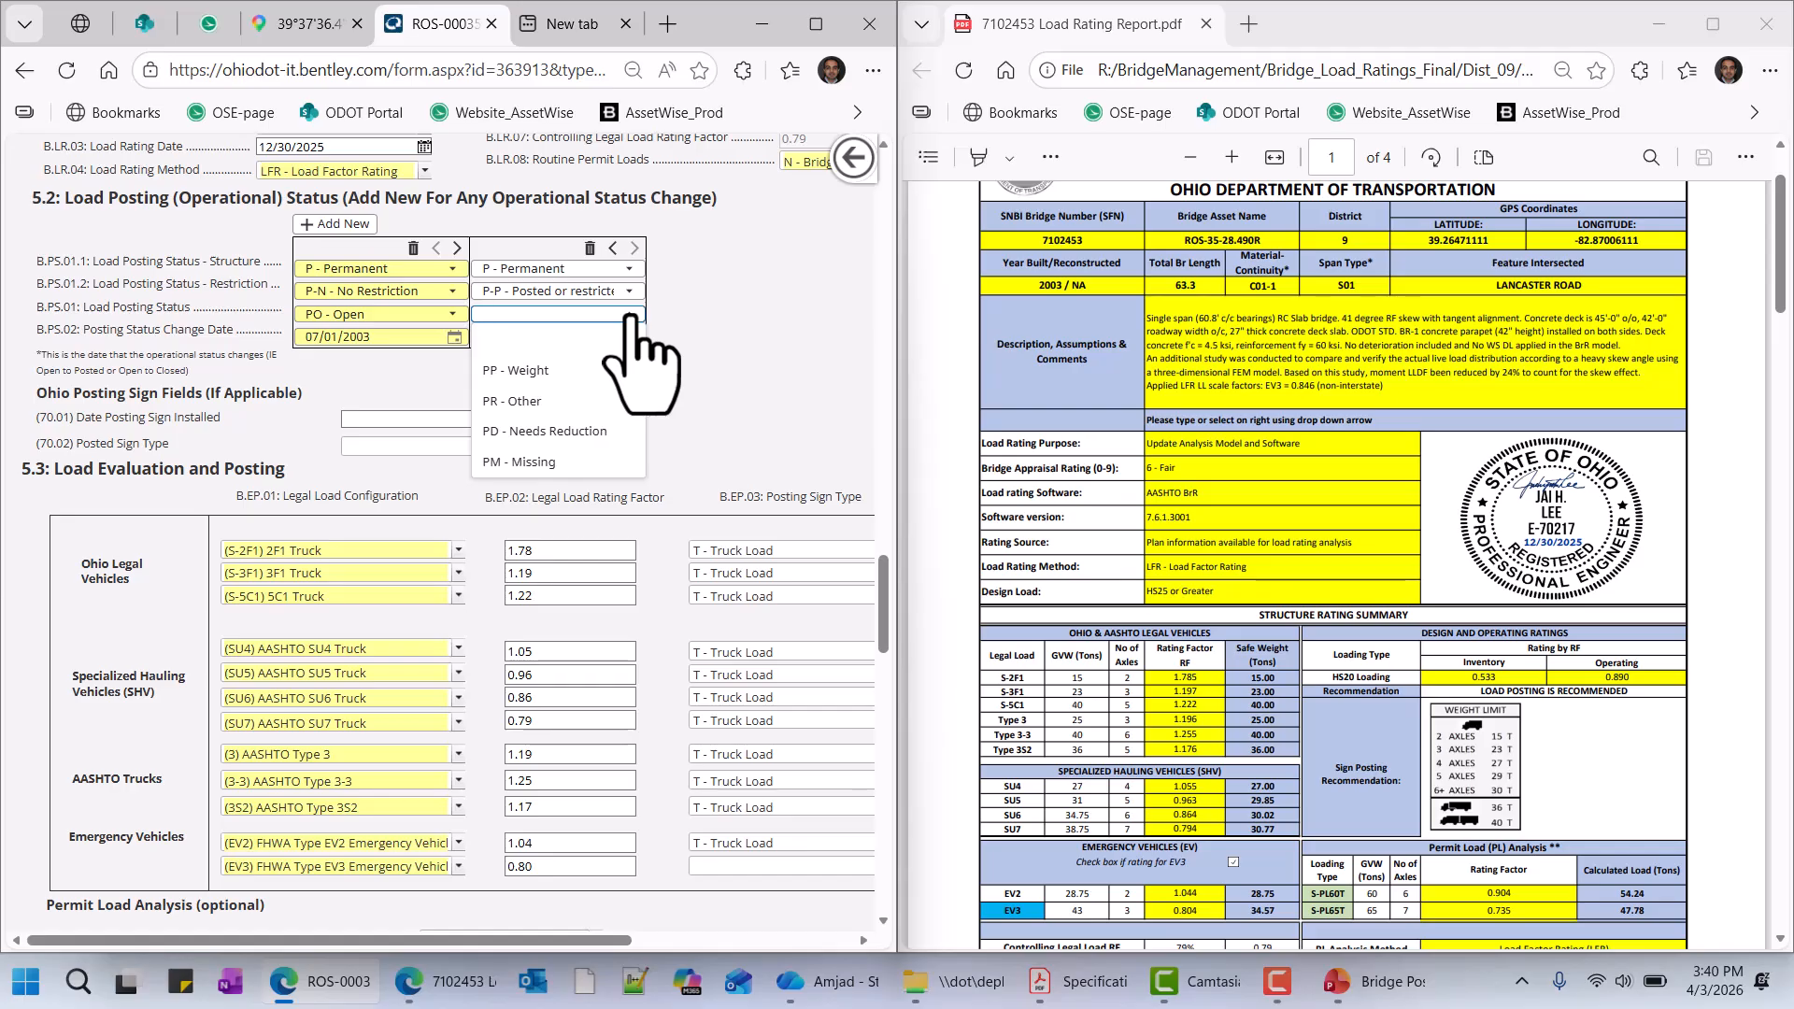
click(617, 430)
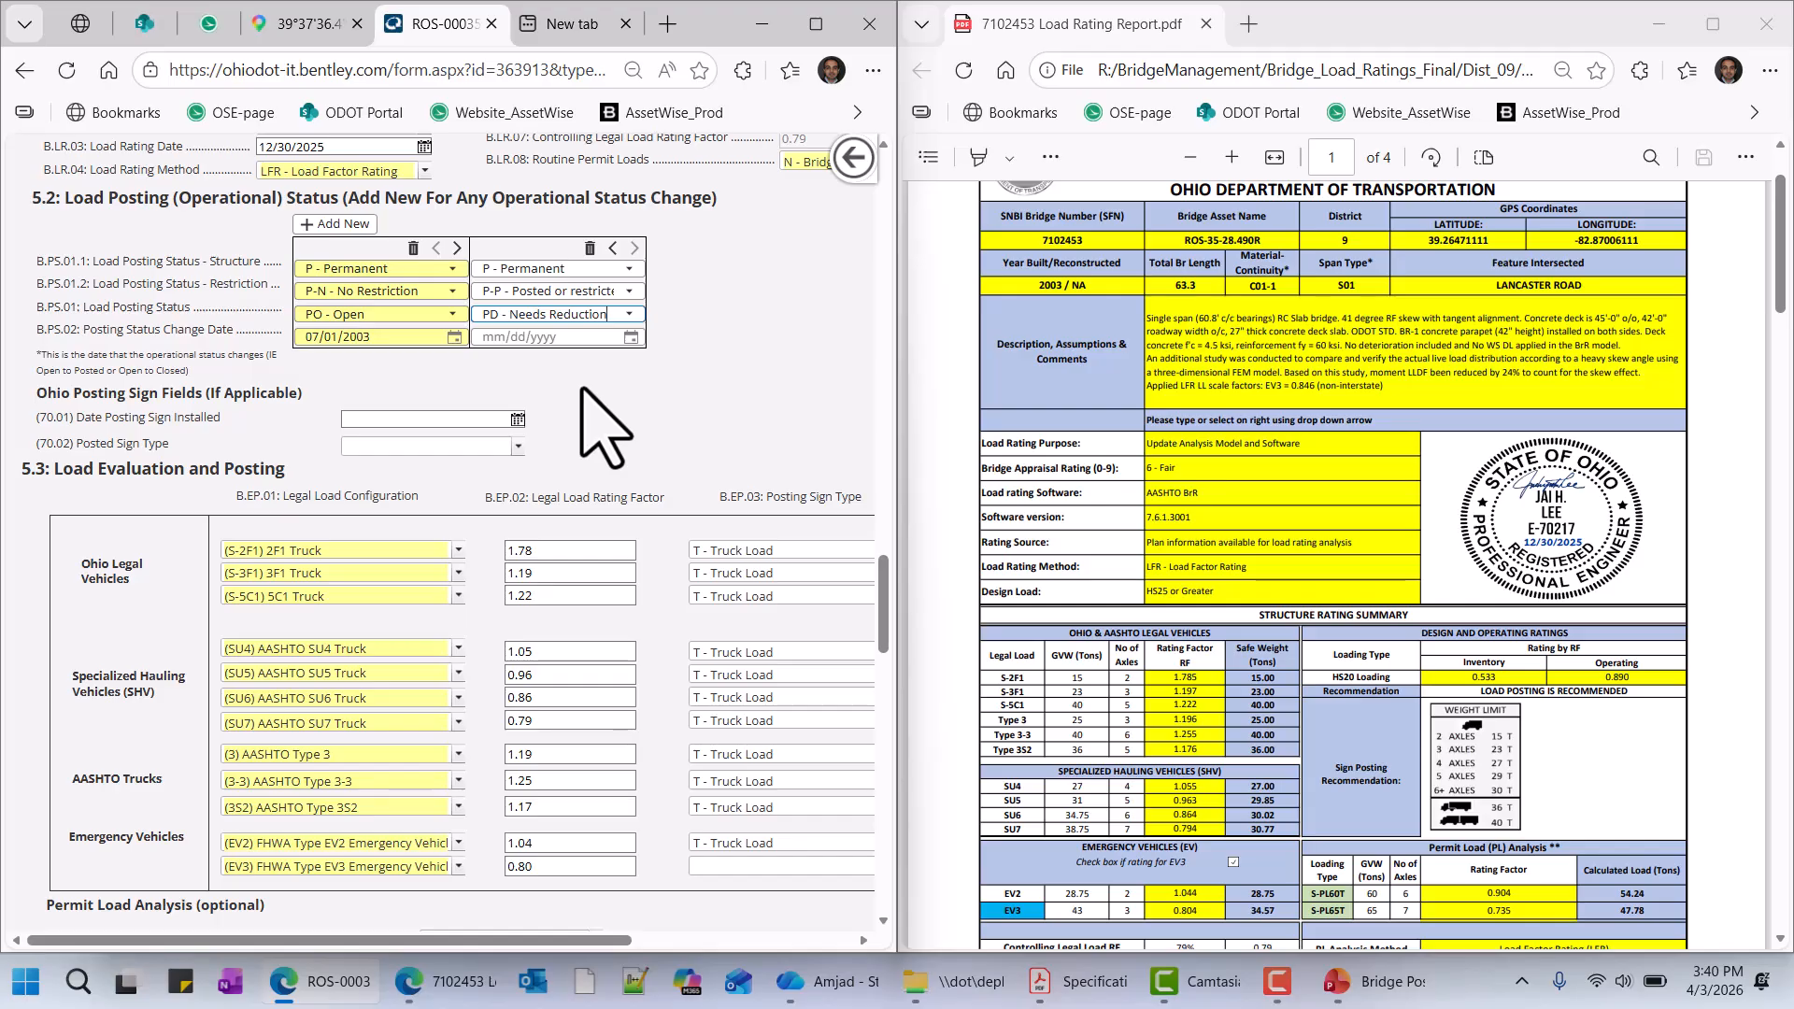
- Set the posting status change date of the Needs Reduction record to 01/09/2026
scroll(1267, 439, down, 5)
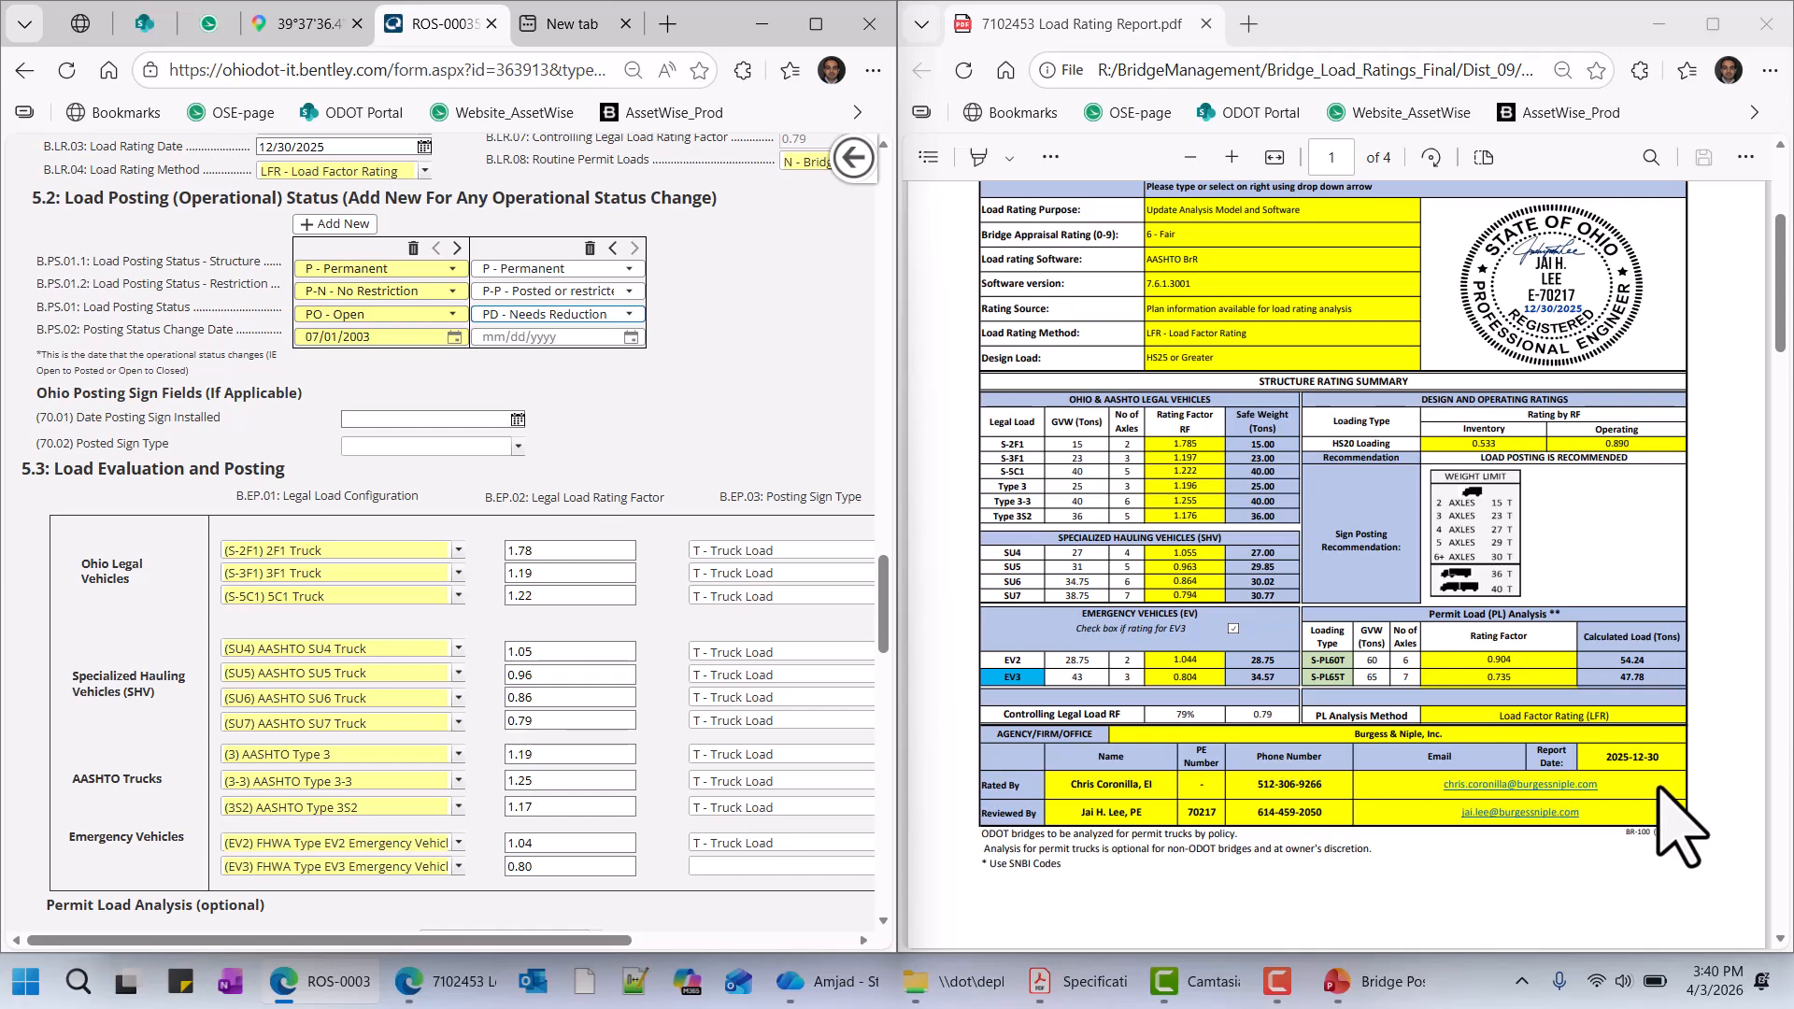
click(632, 337)
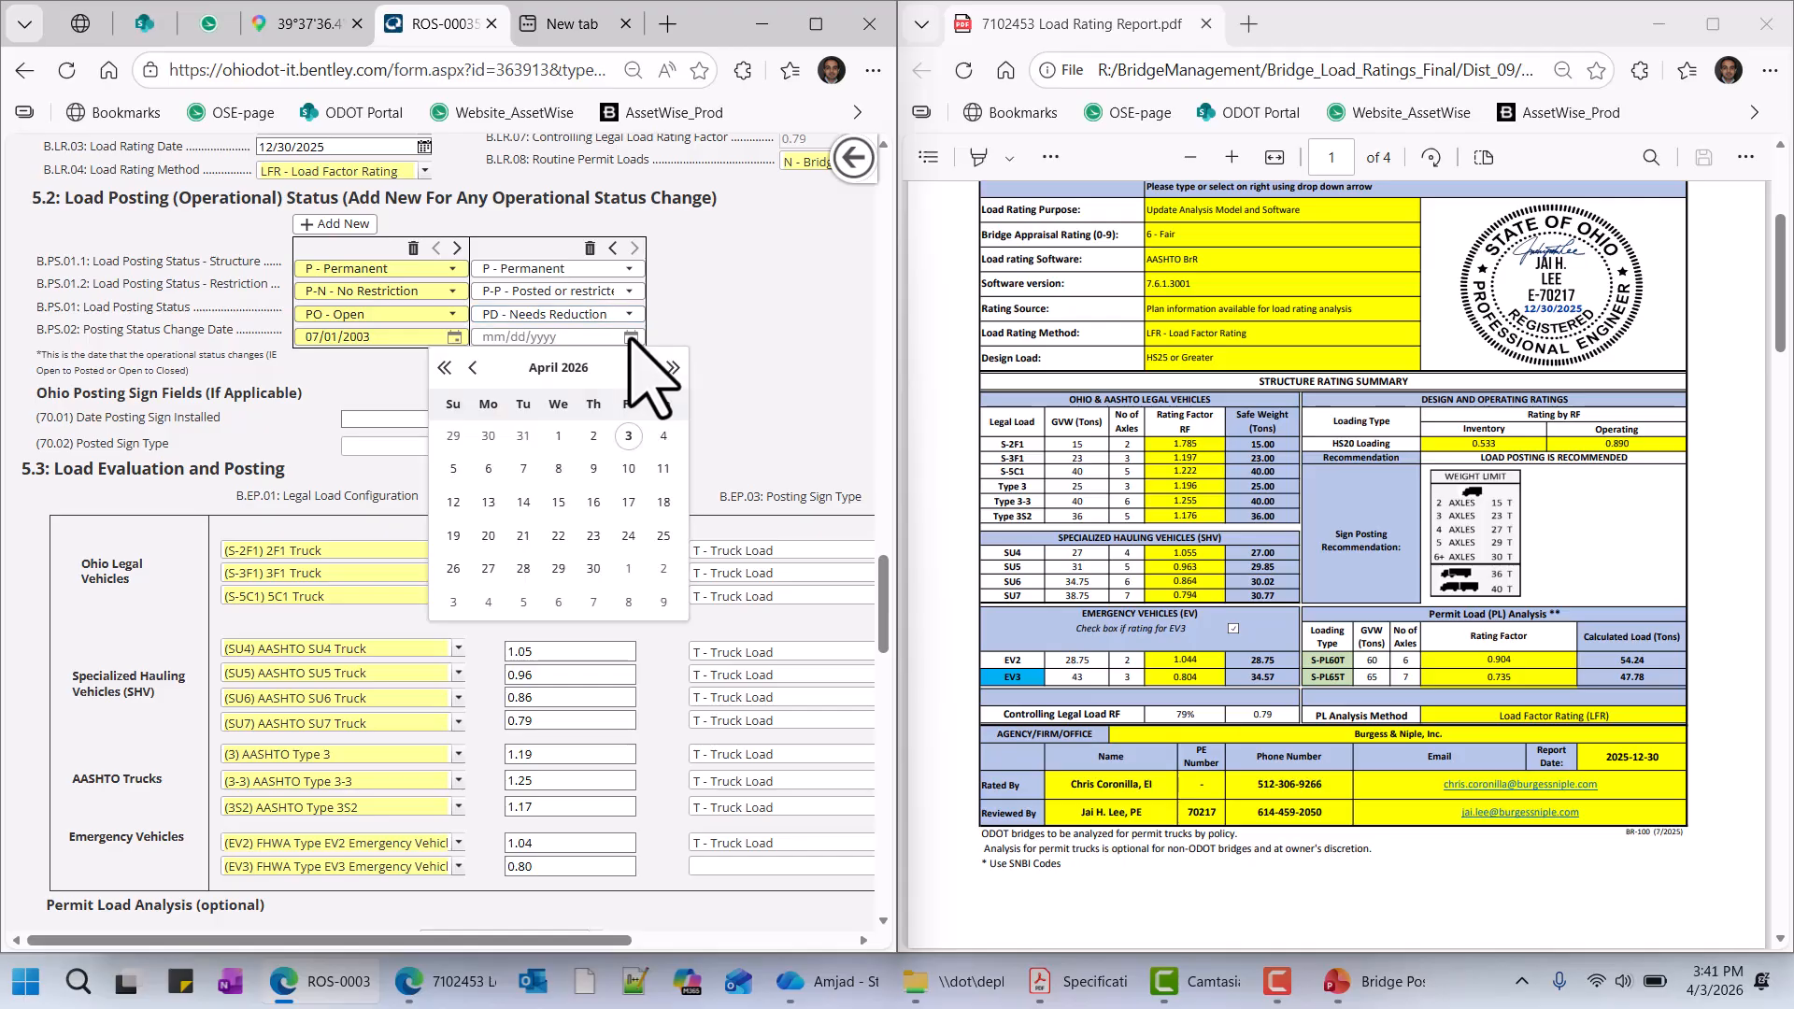
click(472, 368)
click(472, 368)
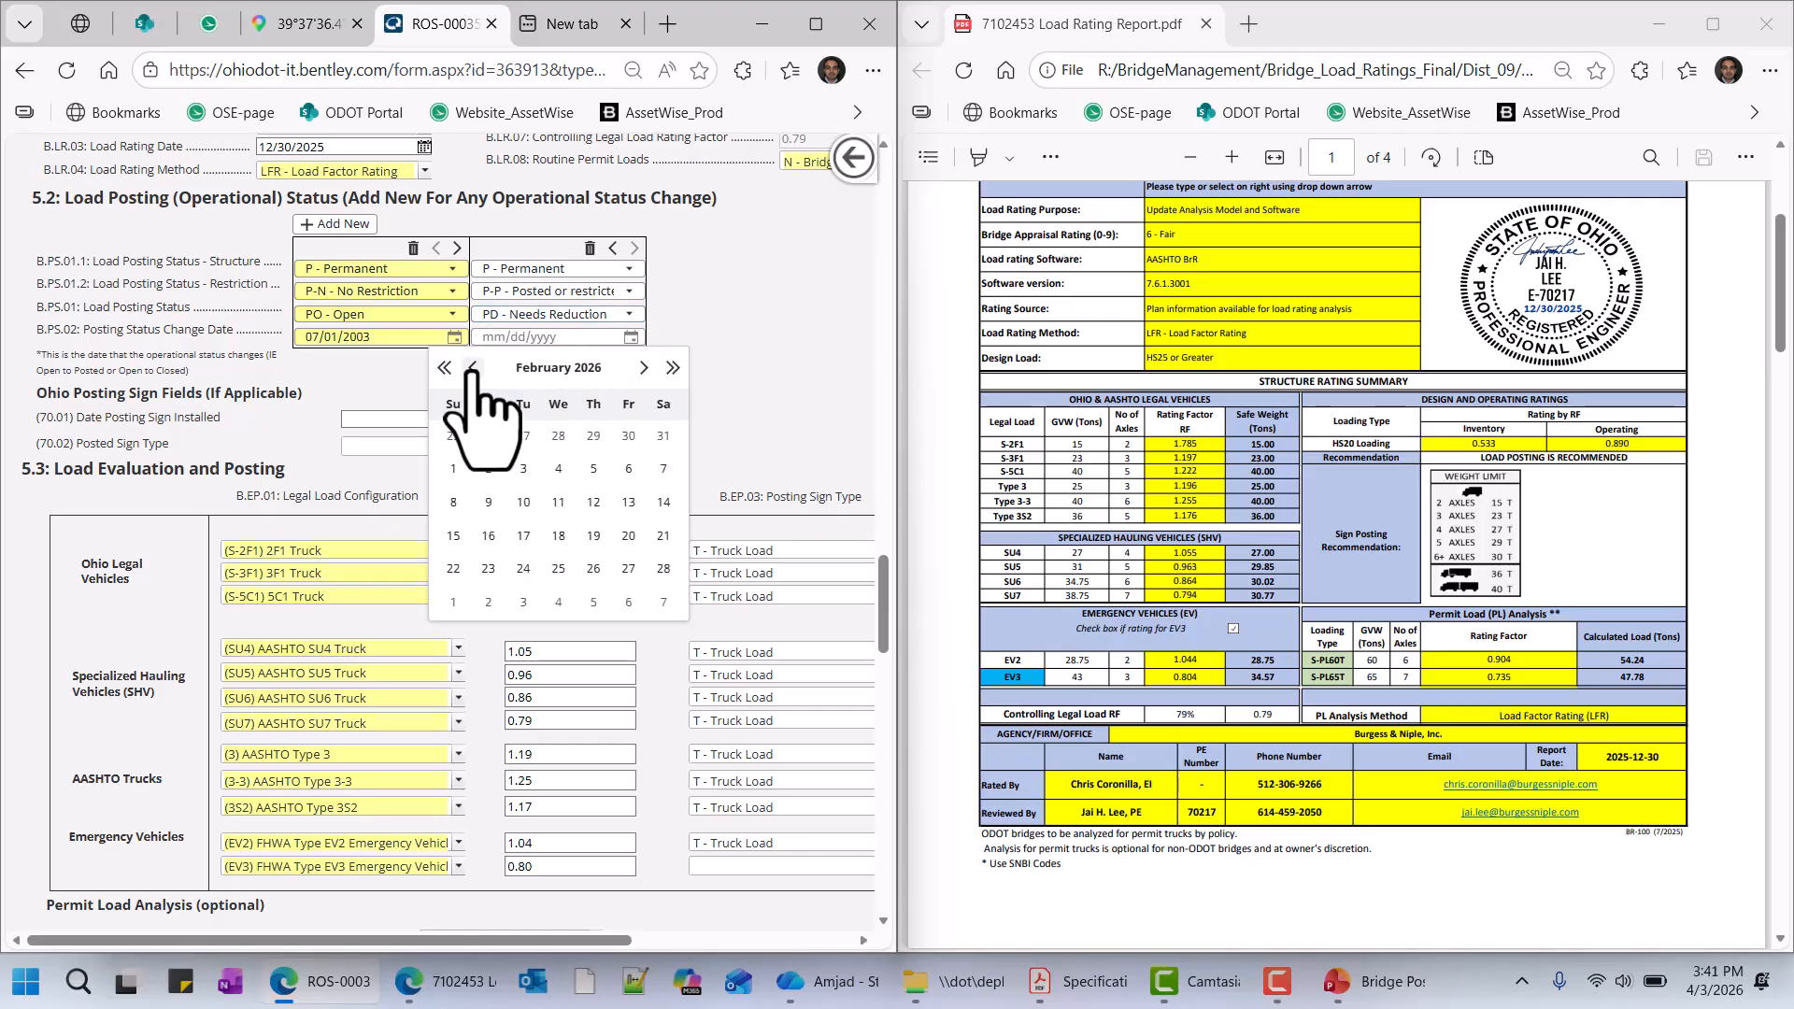
click(473, 368)
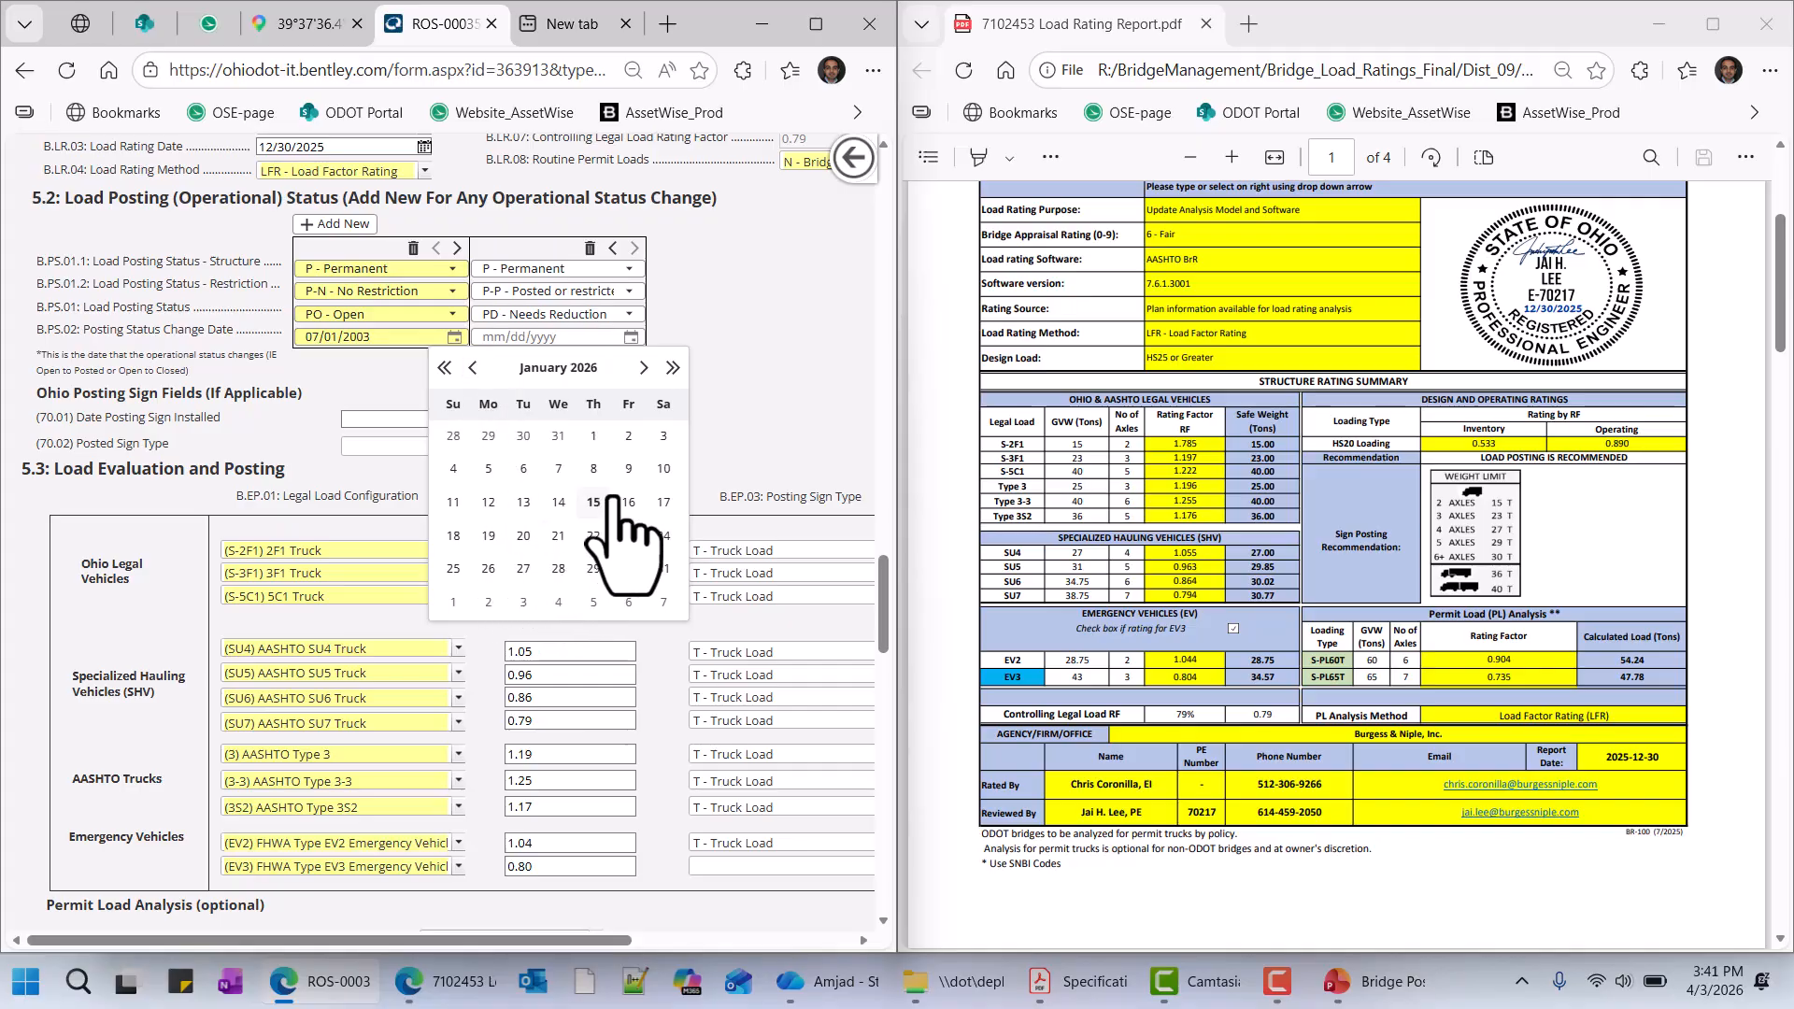
click(627, 470)
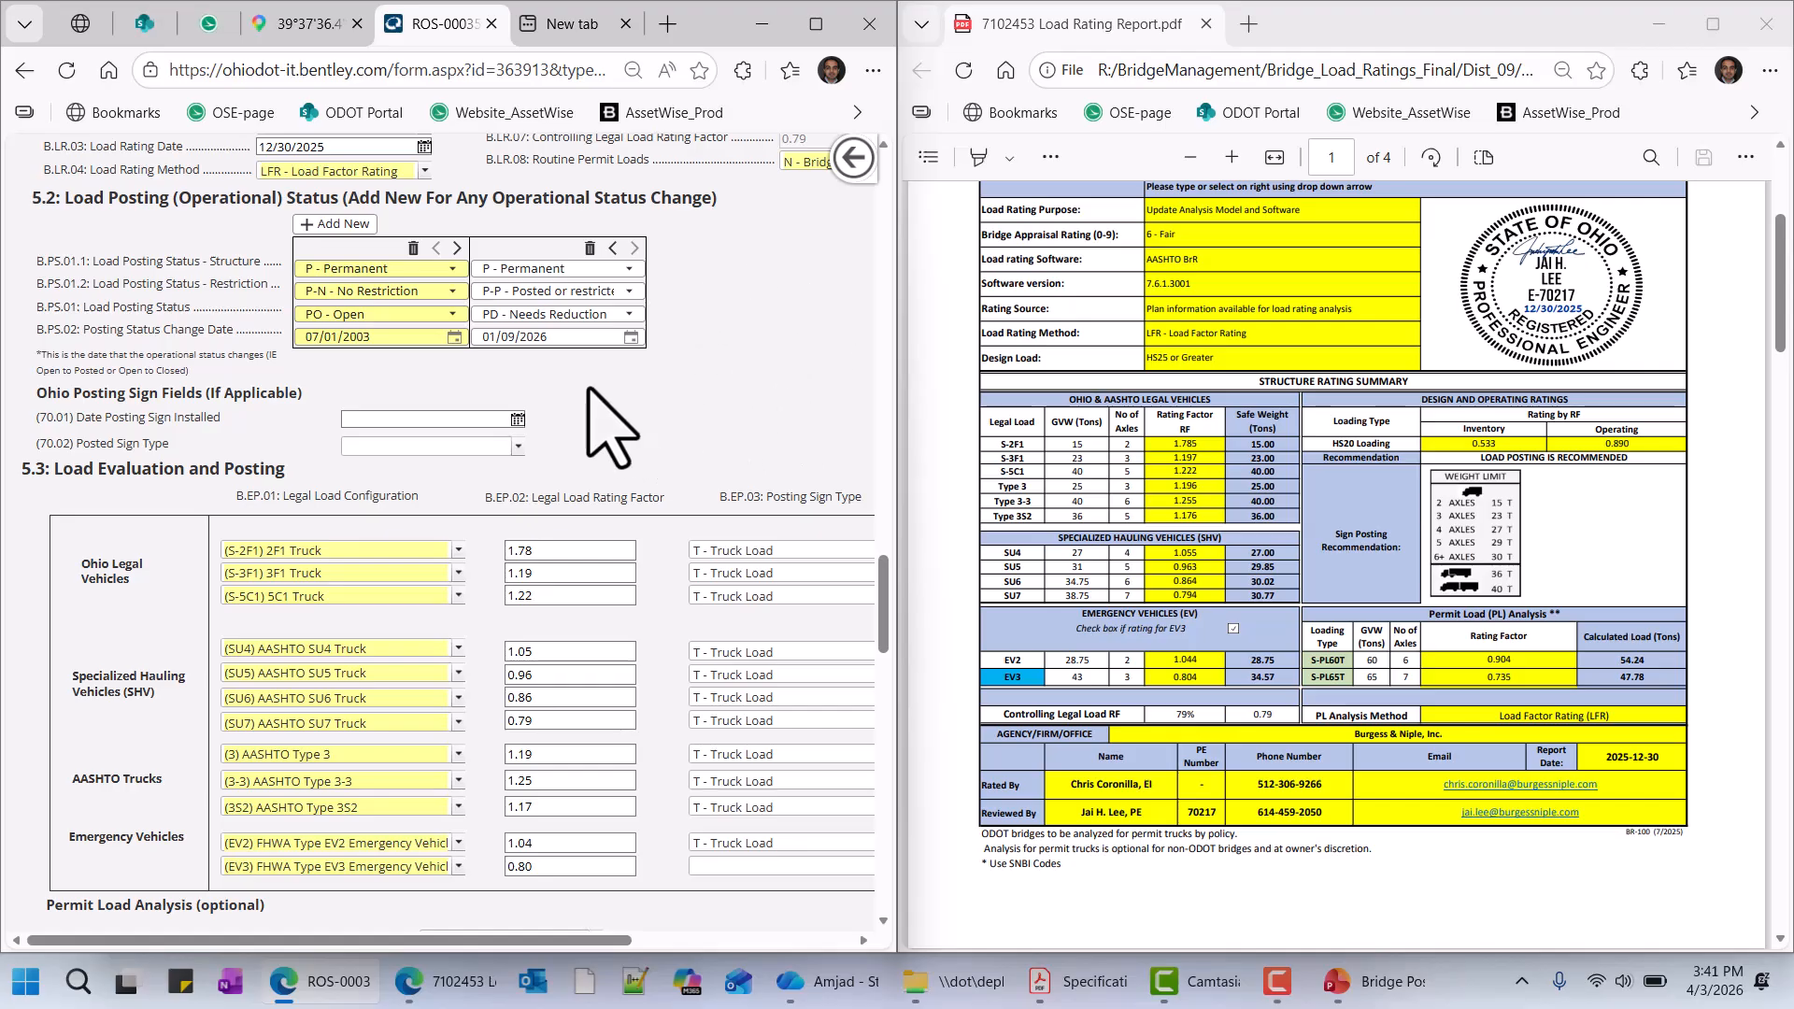
- Add another load posting status record with structure P - Permanent, restriction P-P - Posted or restricted, and status PP - Weight
click(341, 226)
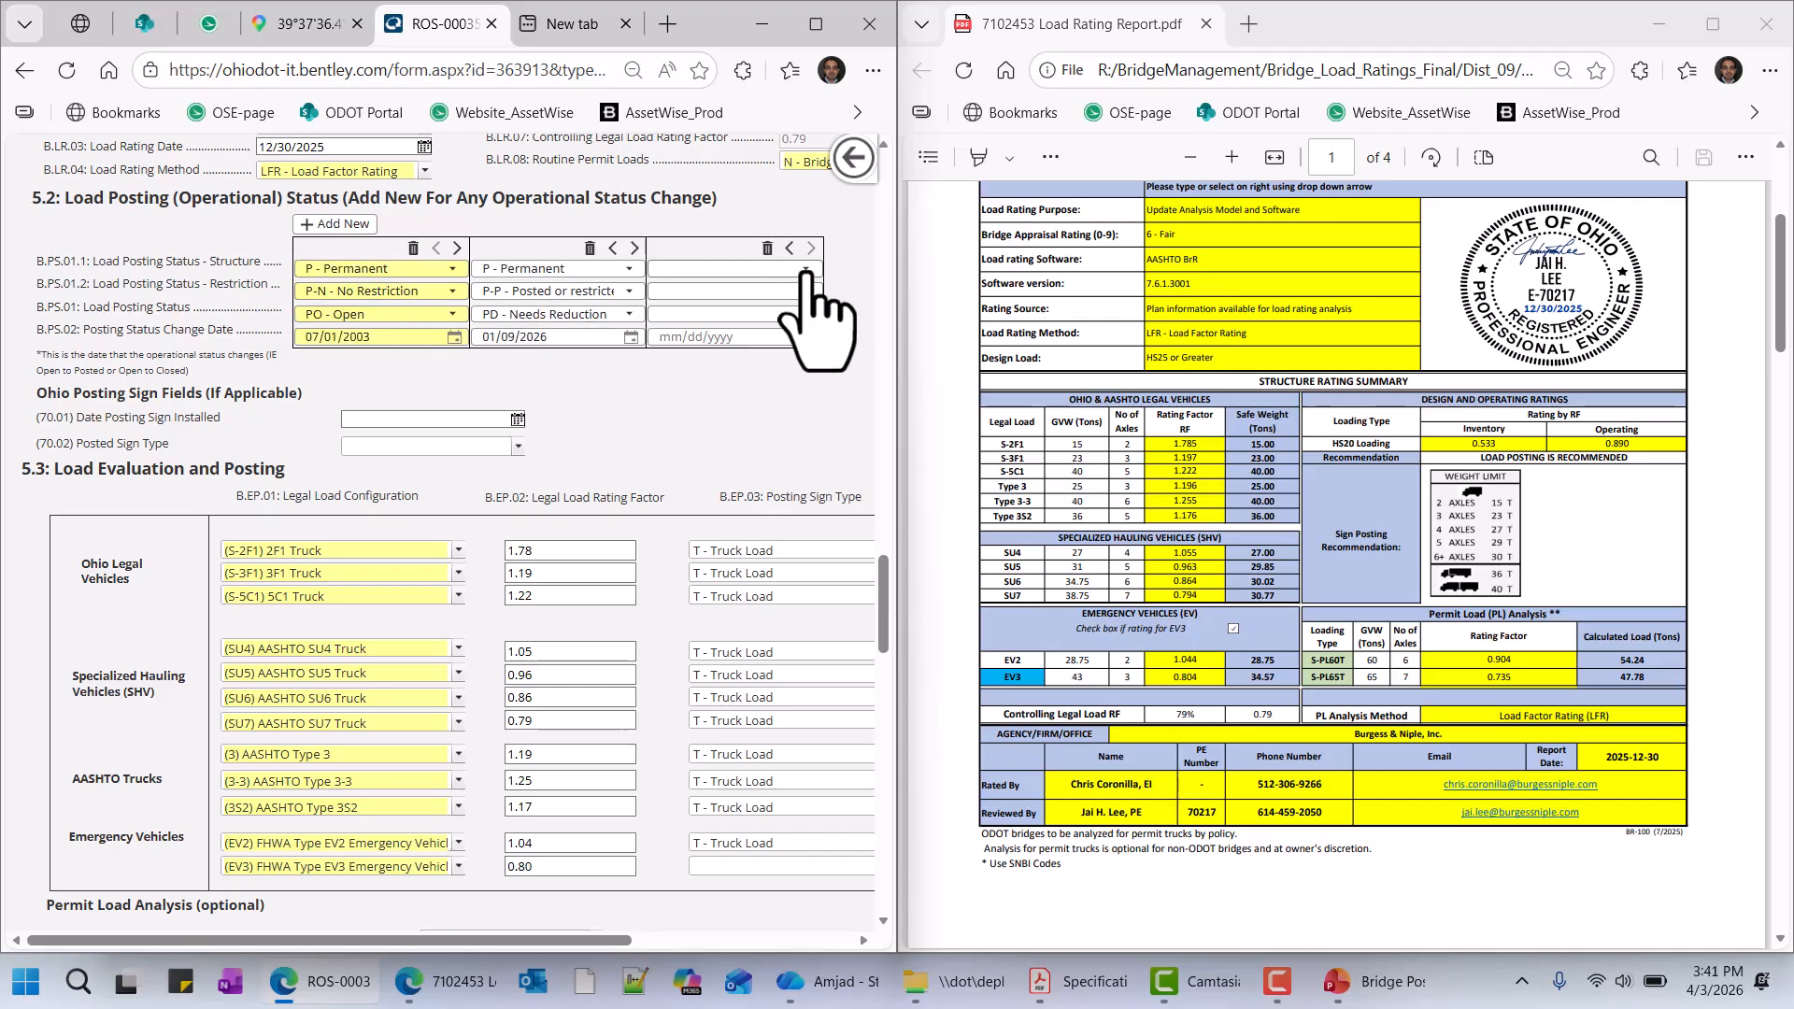
click(805, 270)
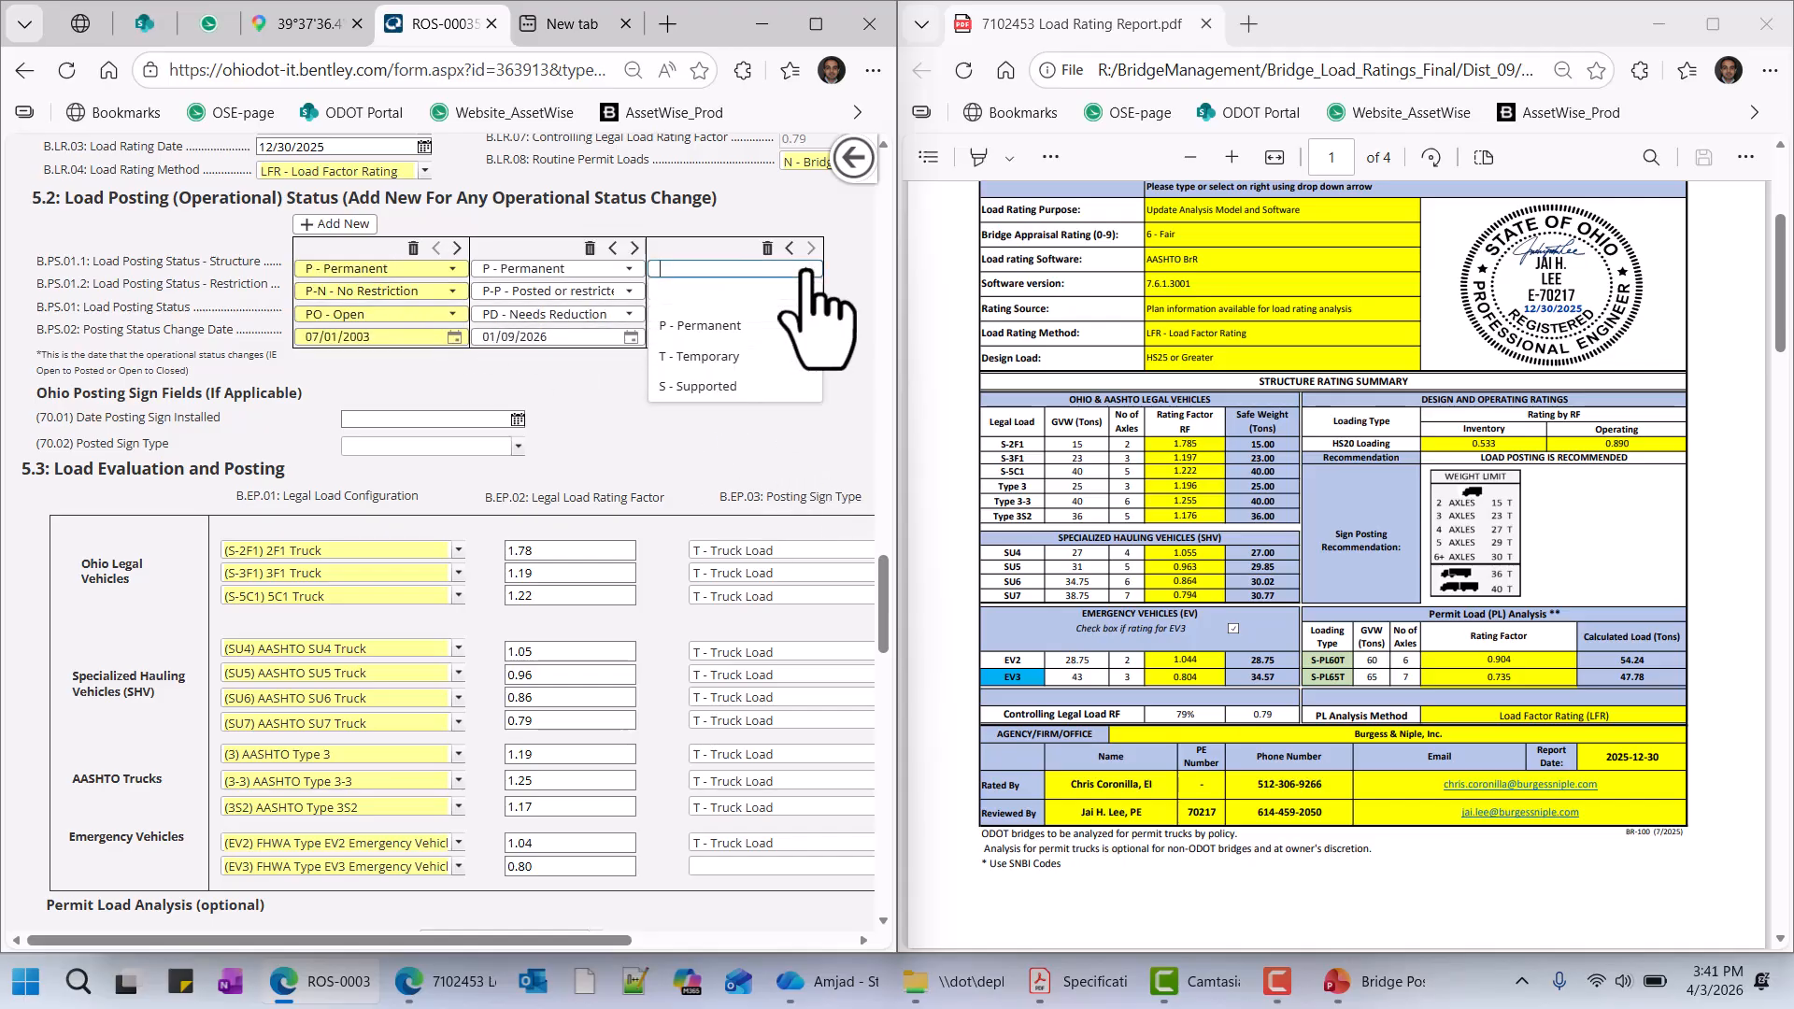
click(739, 329)
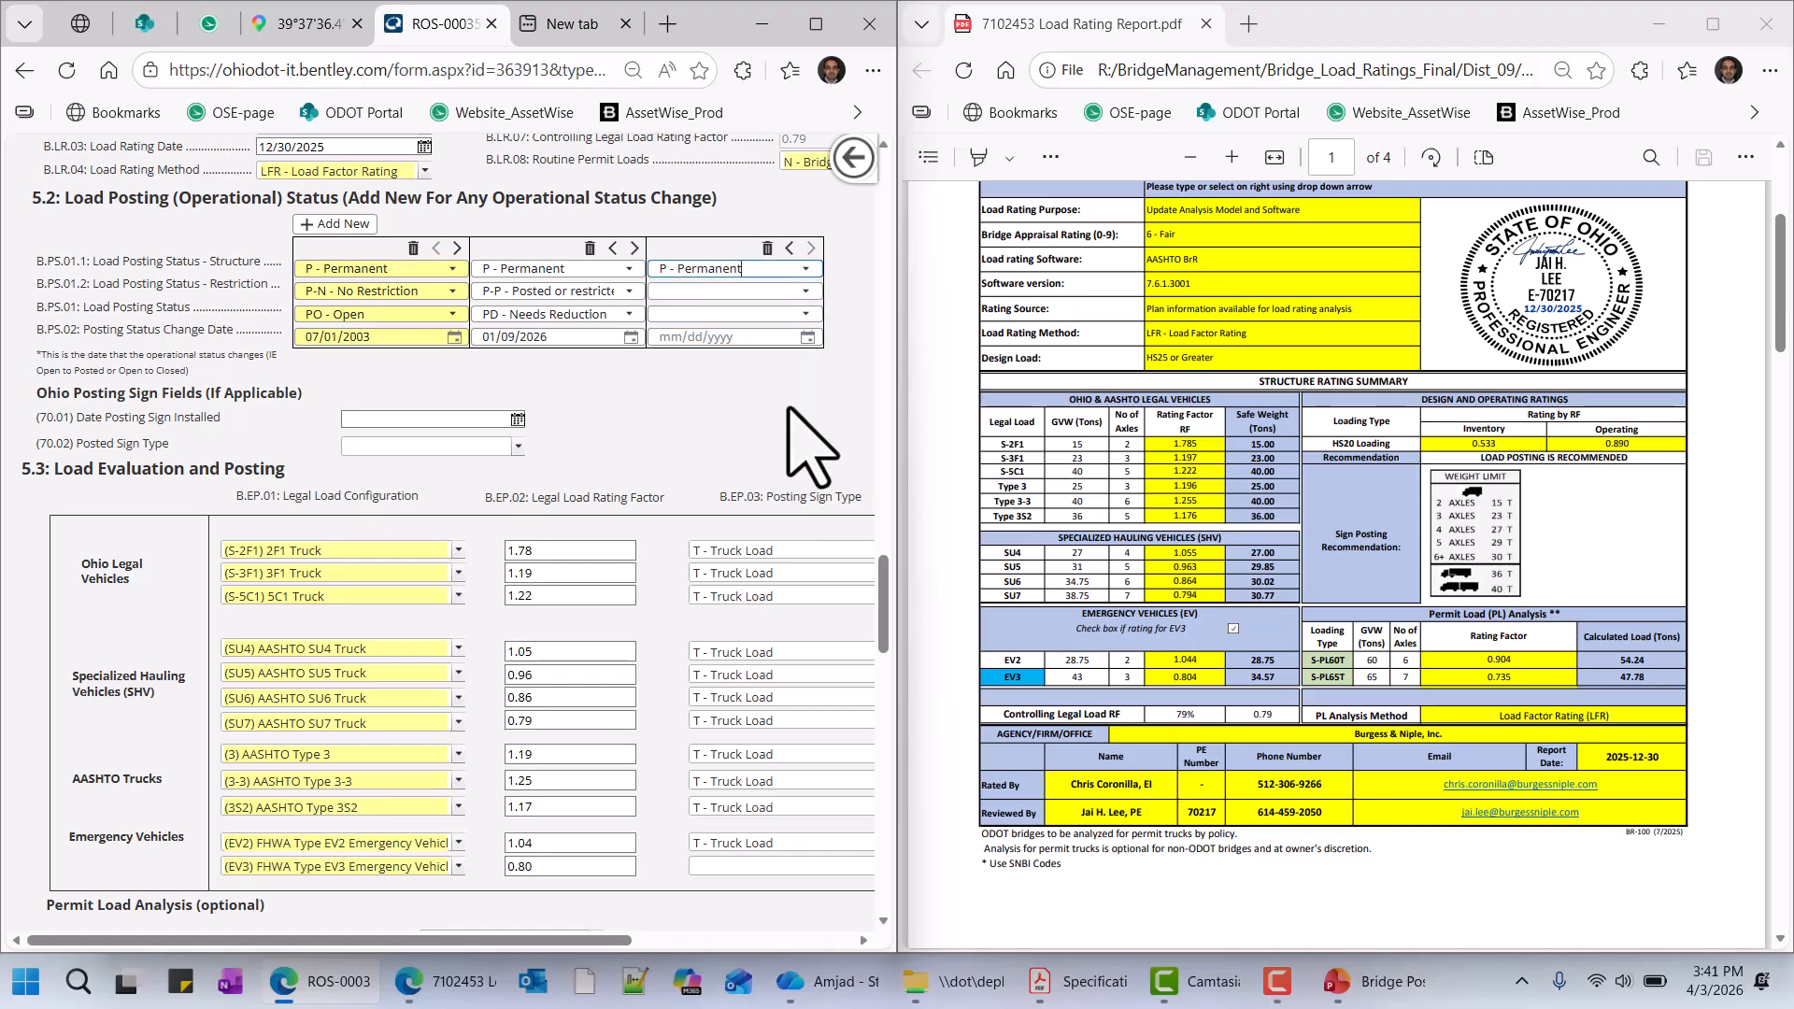
click(804, 292)
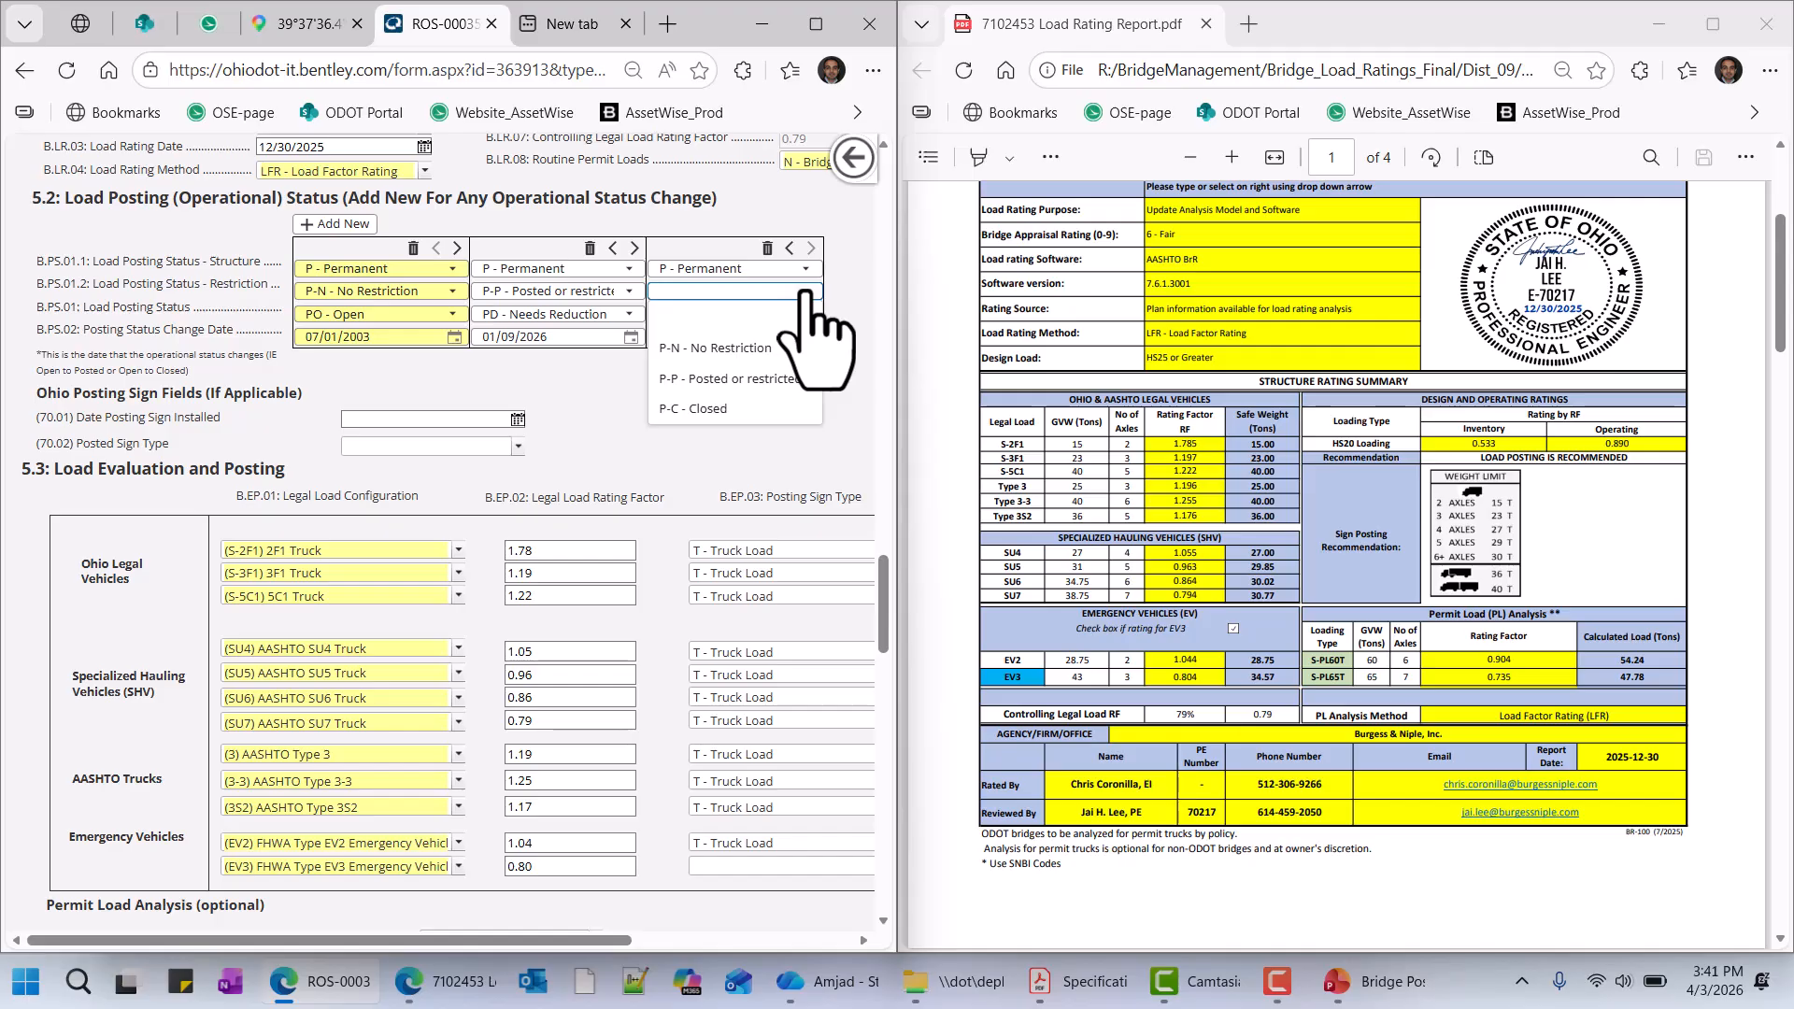
click(785, 379)
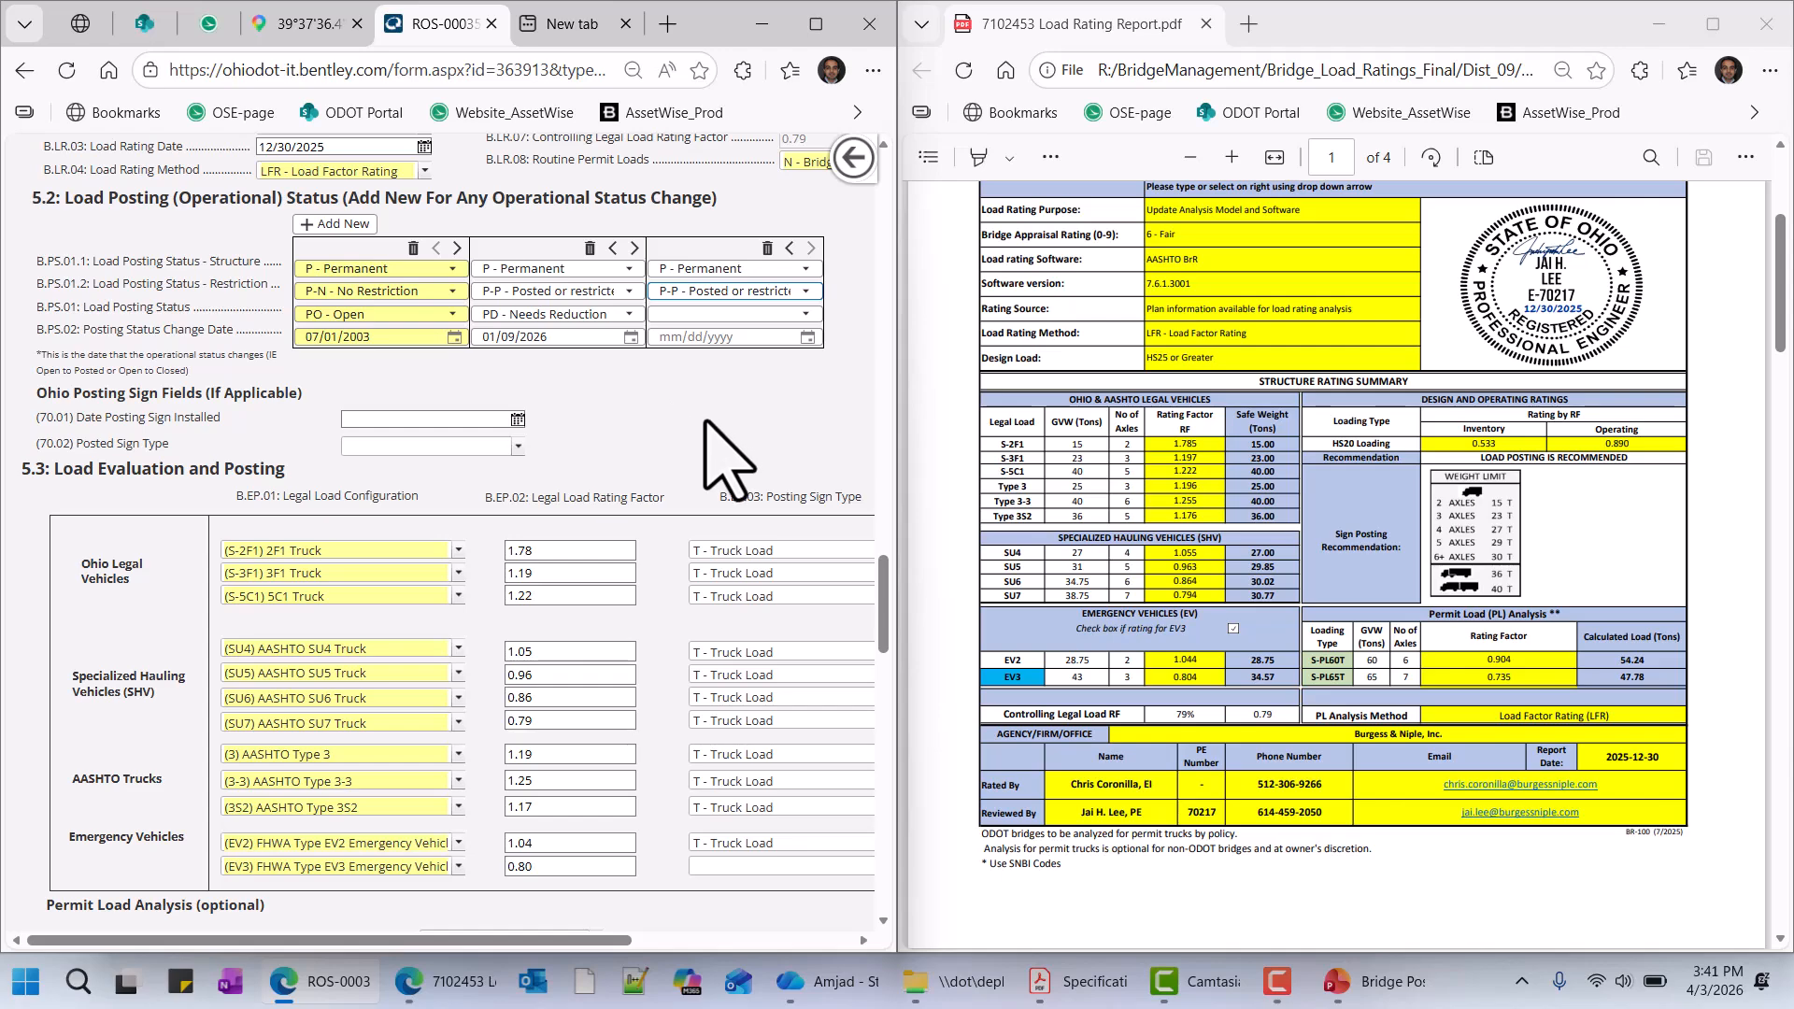
click(804, 315)
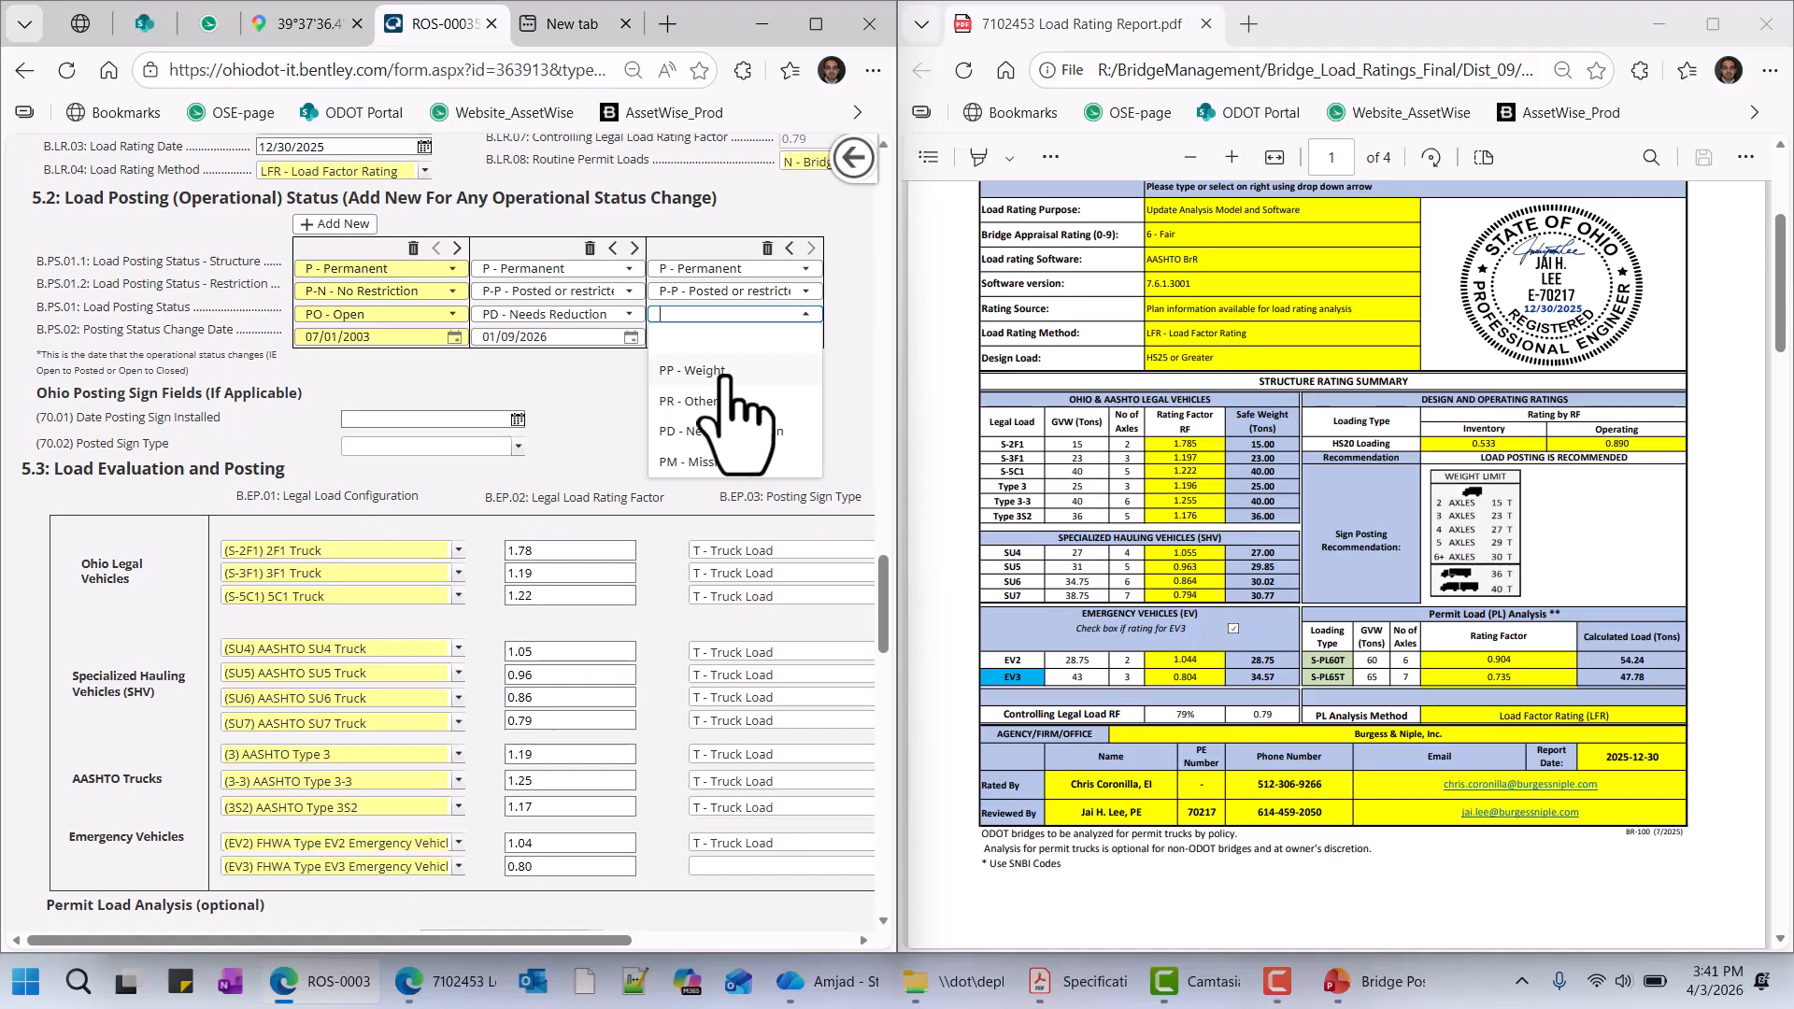
click(727, 372)
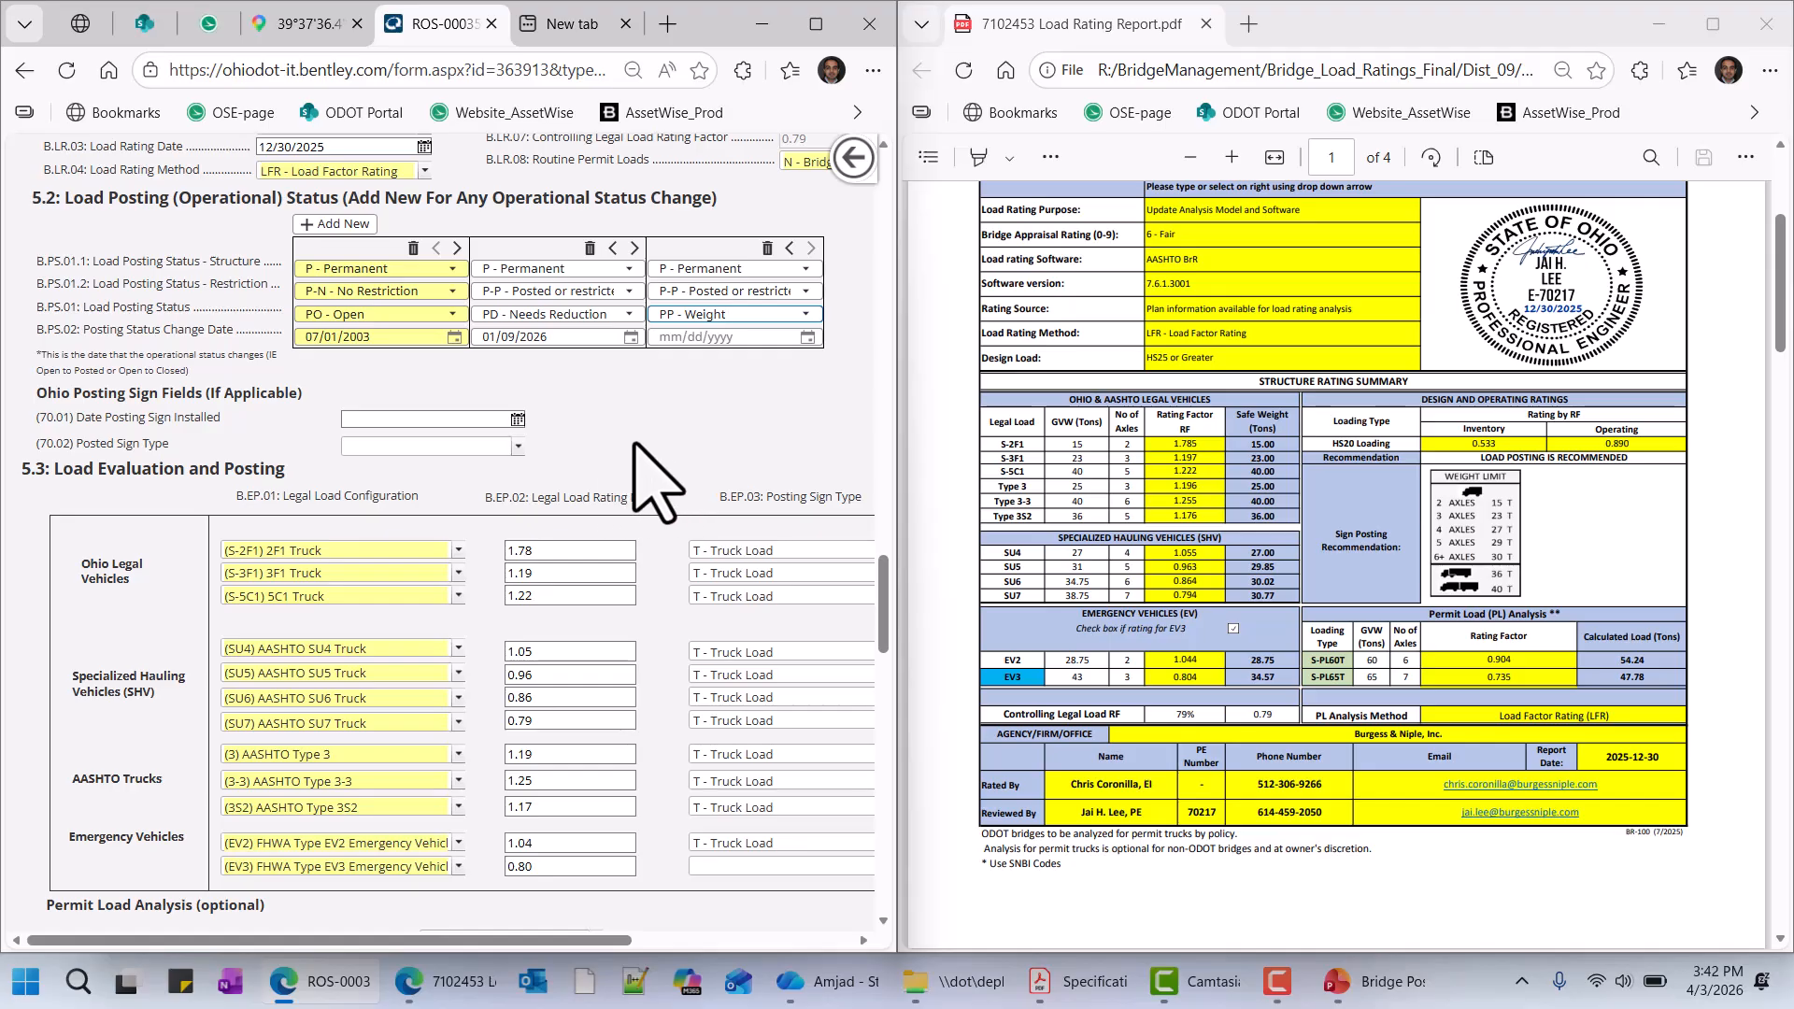
- Set the posting status change date of the PP - Weight record to 02/06/2026
click(807, 337)
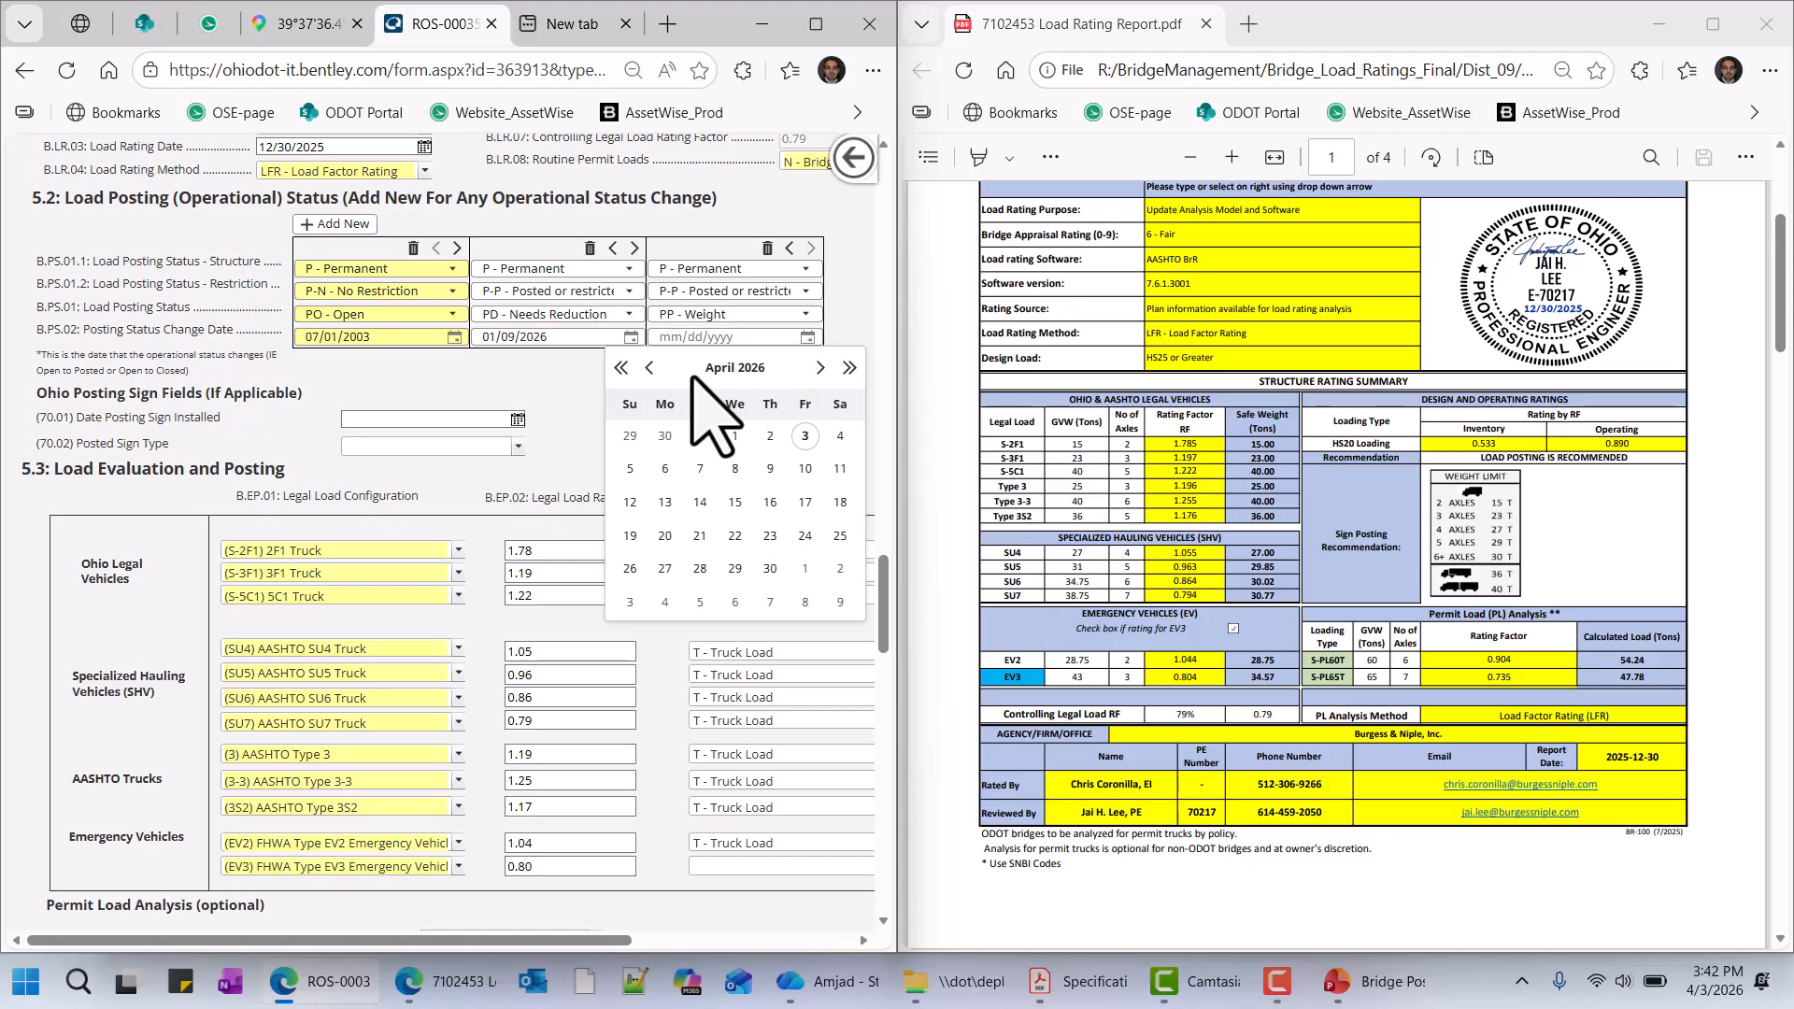
click(649, 368)
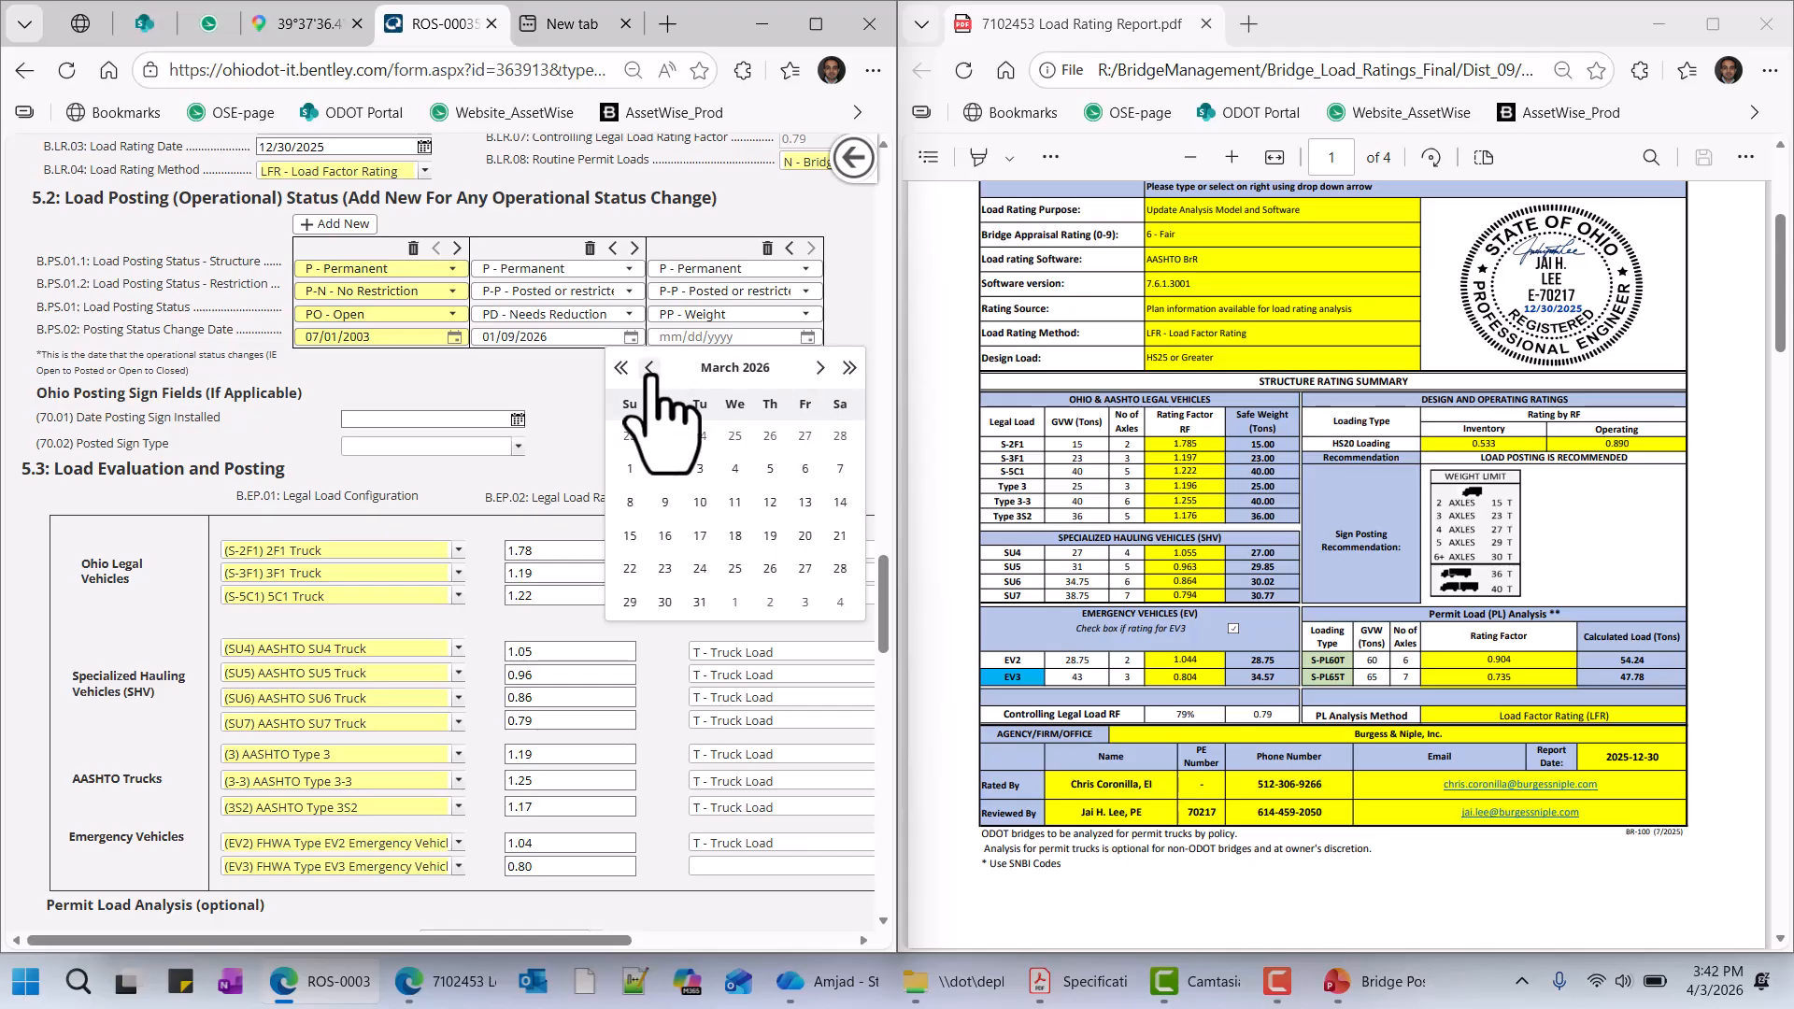
click(649, 368)
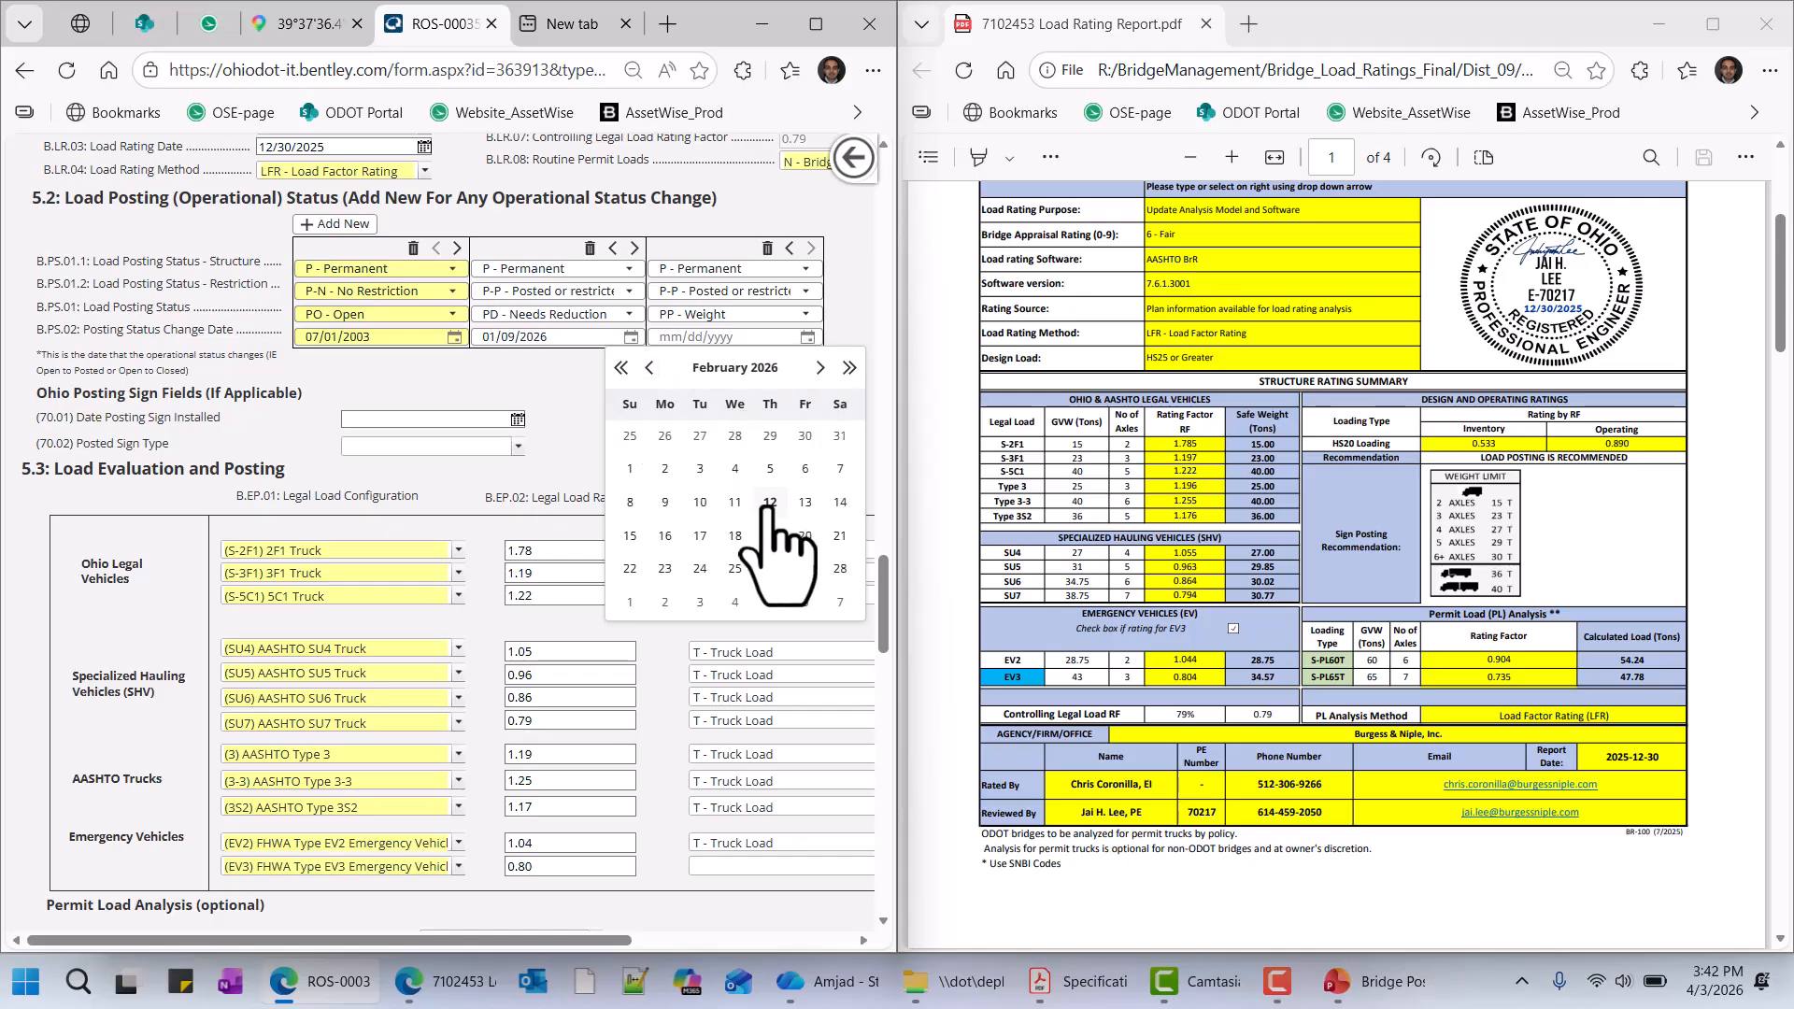
click(804, 468)
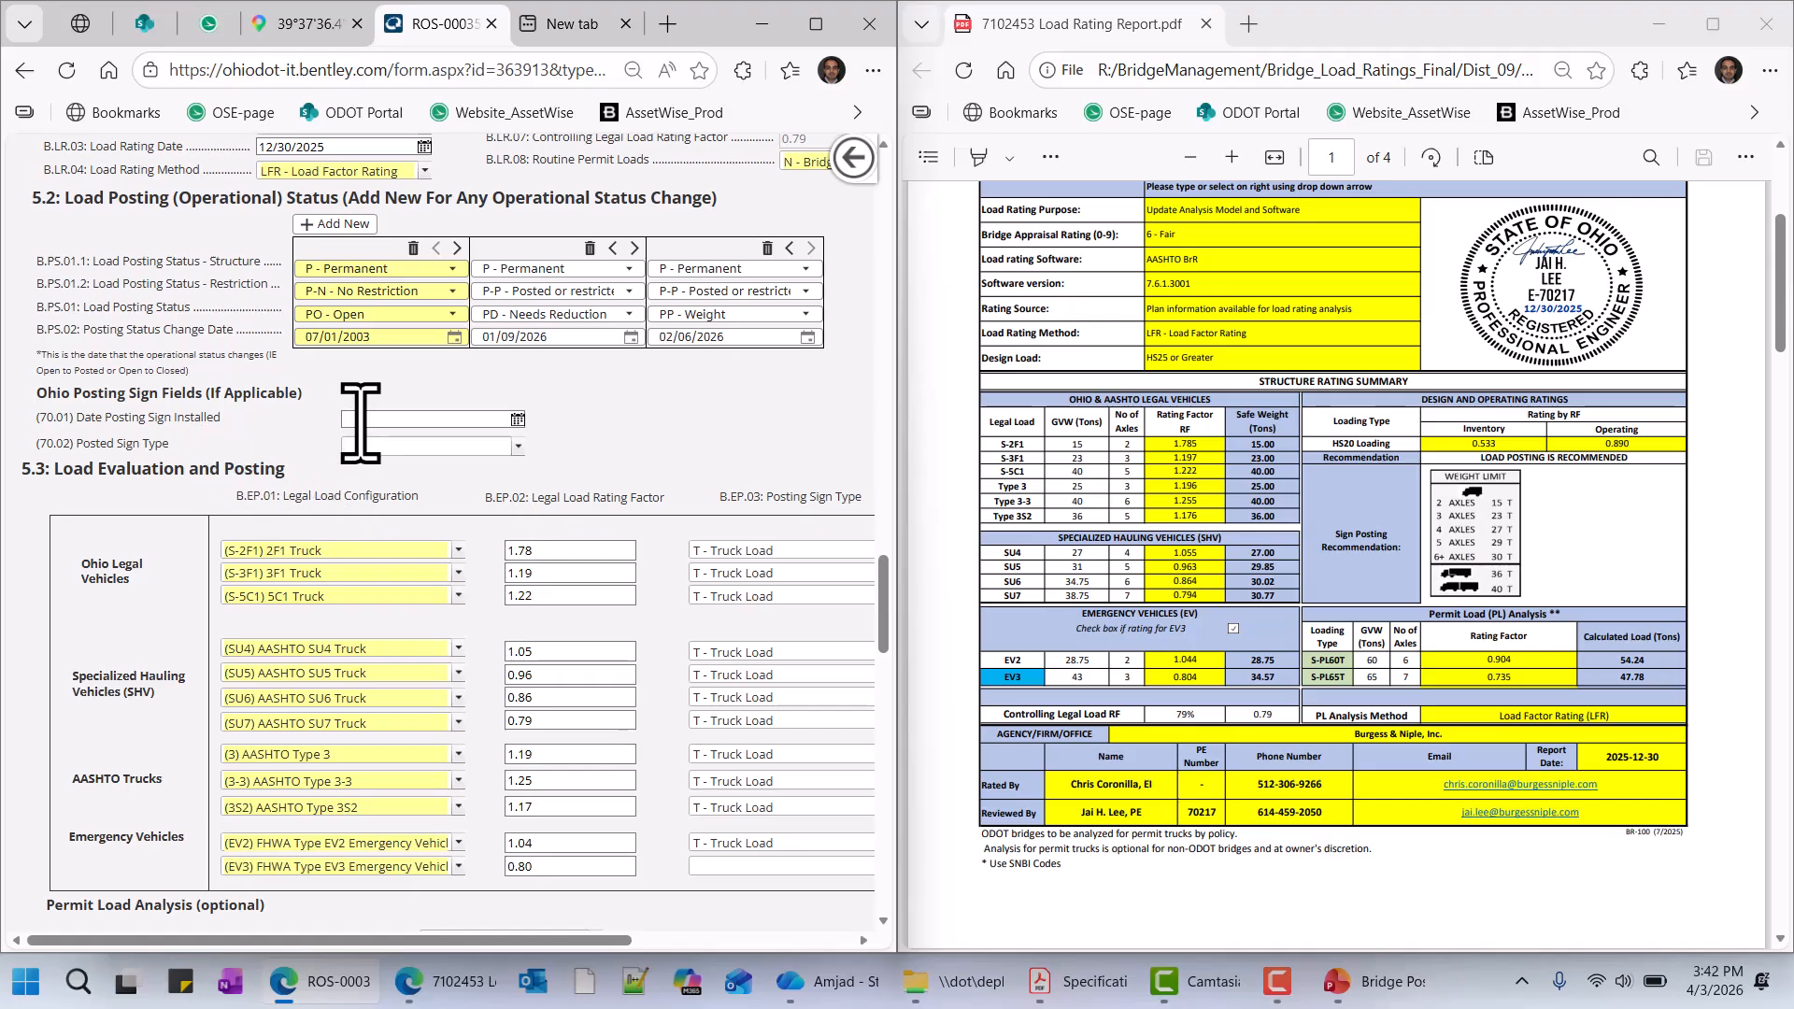
- Set the posting sign installation date to 02/06/2026 and the posted sign type to 1- R12-H6 ("Weight Limit", 5 Trucks + Double Silhouette)
click(360, 419)
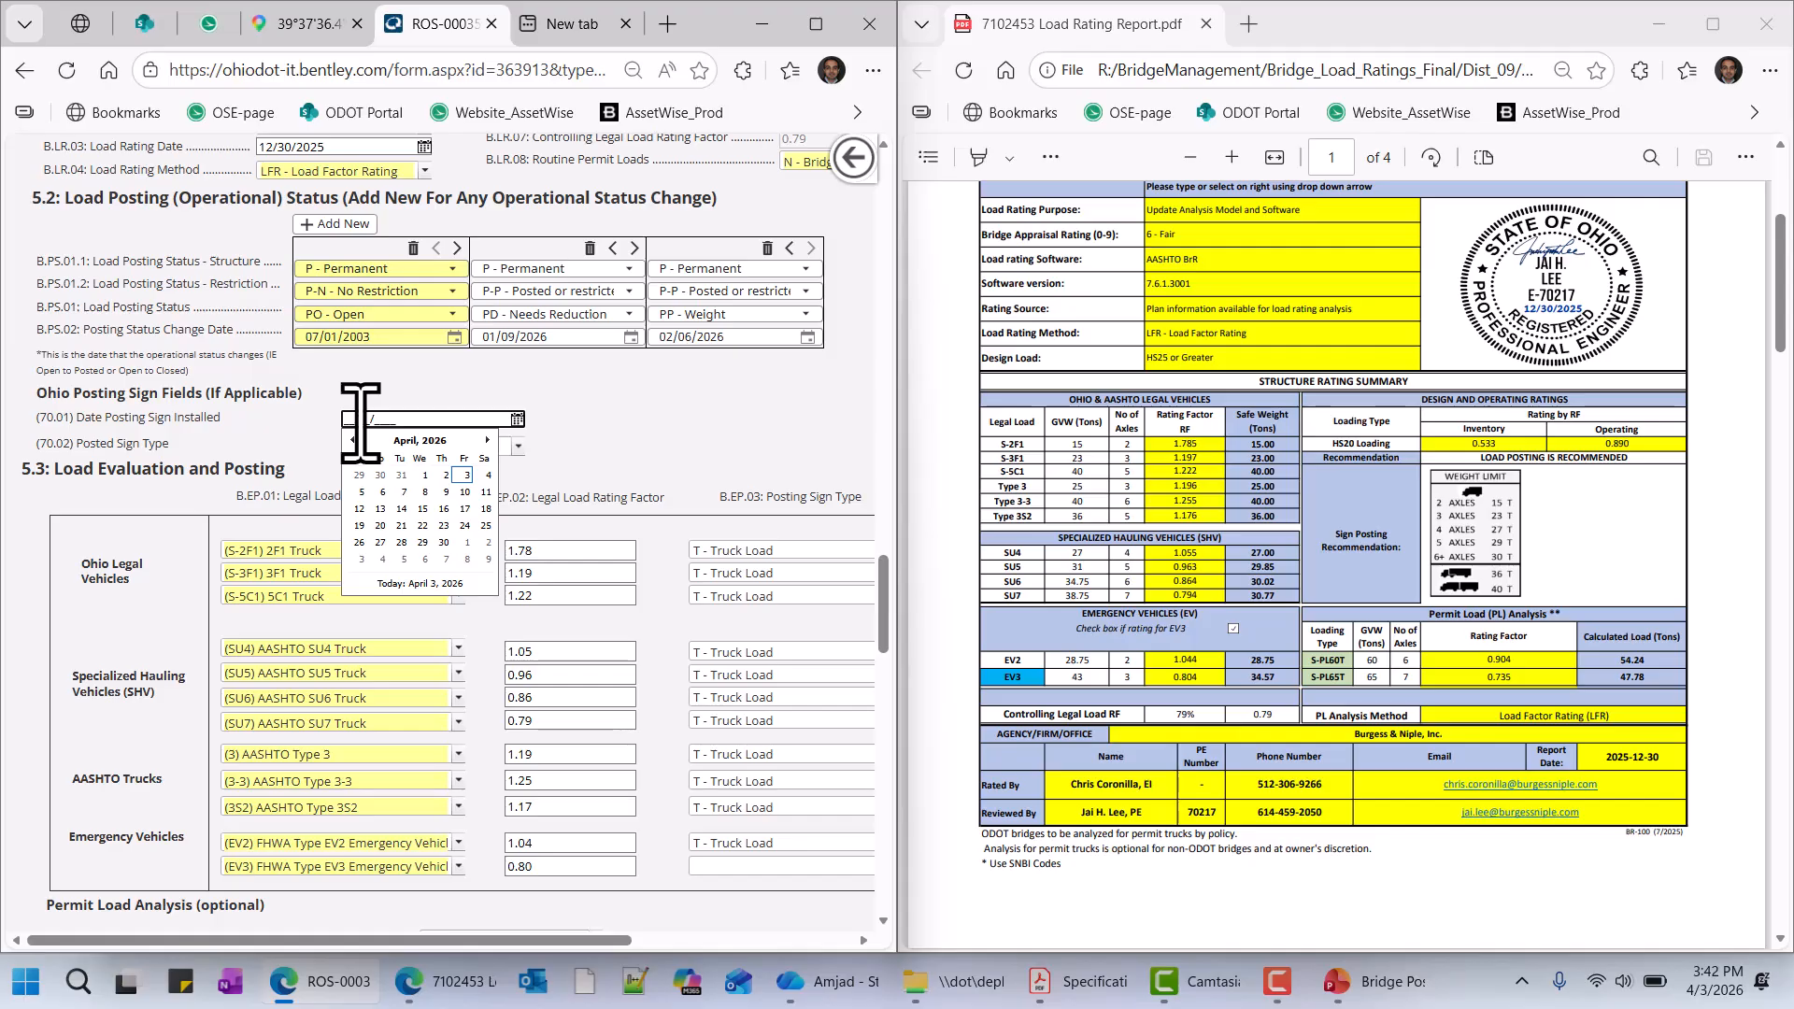
click(353, 440)
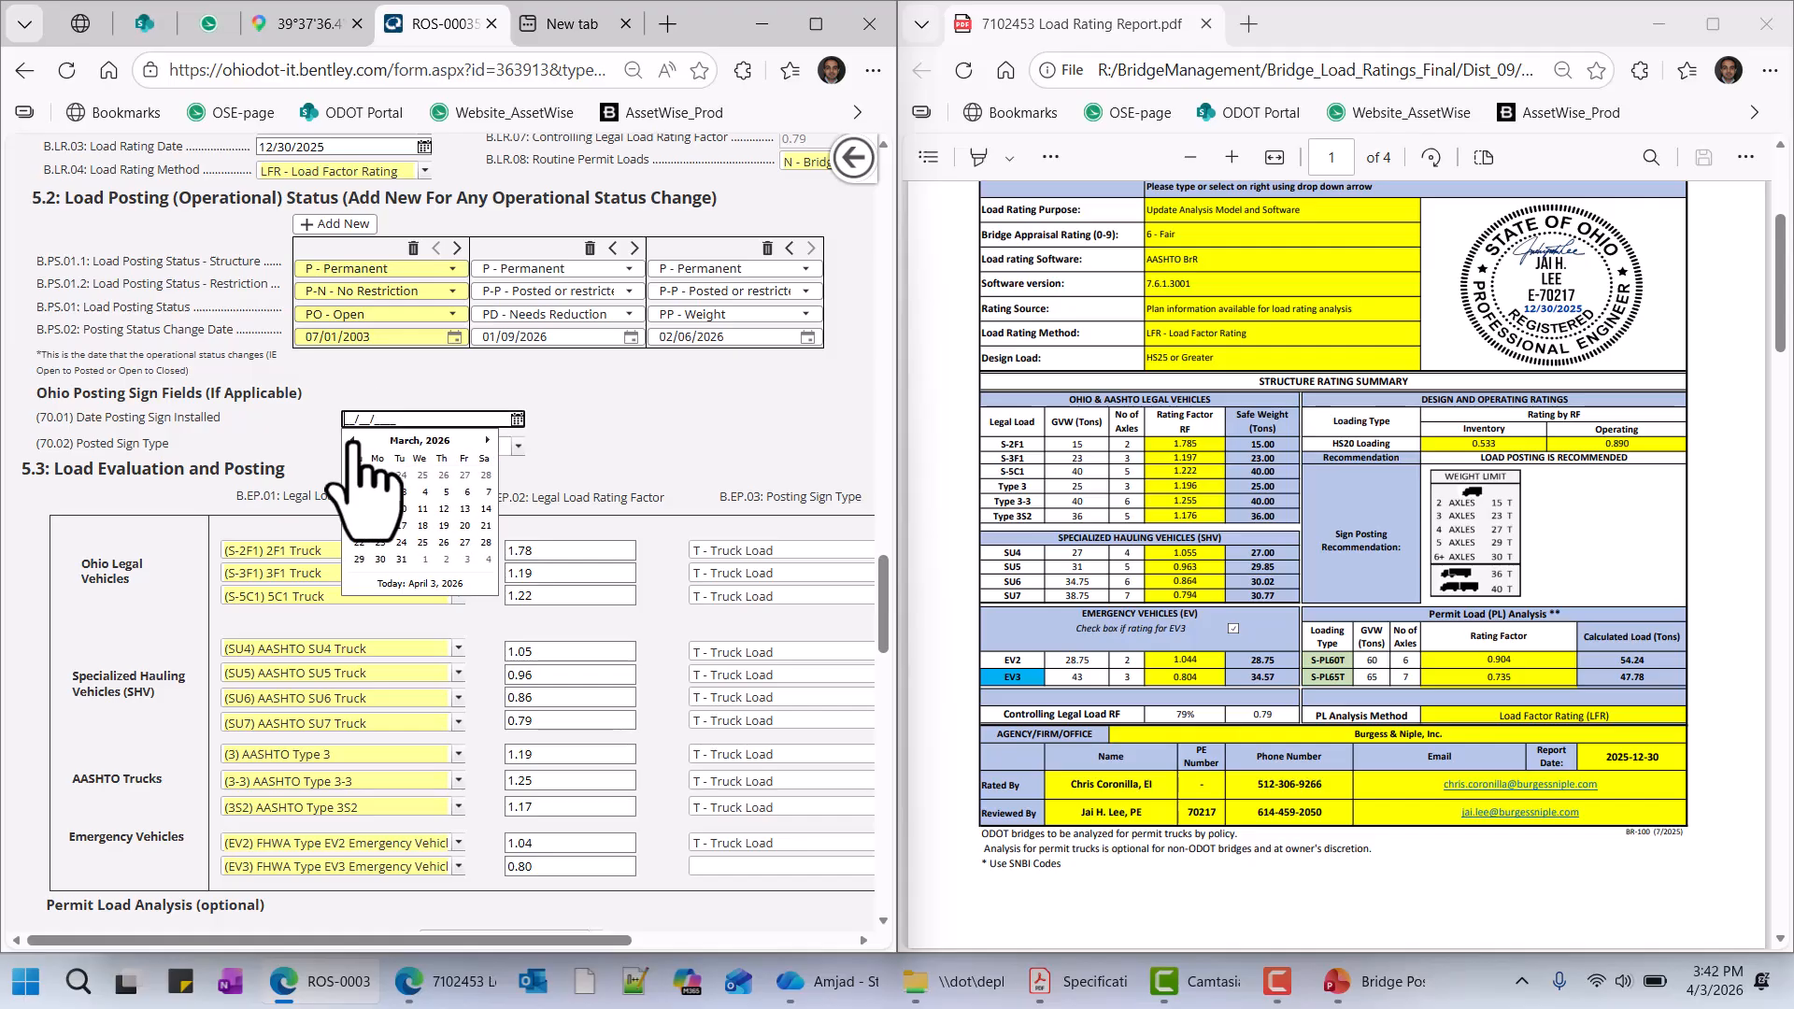
click(352, 440)
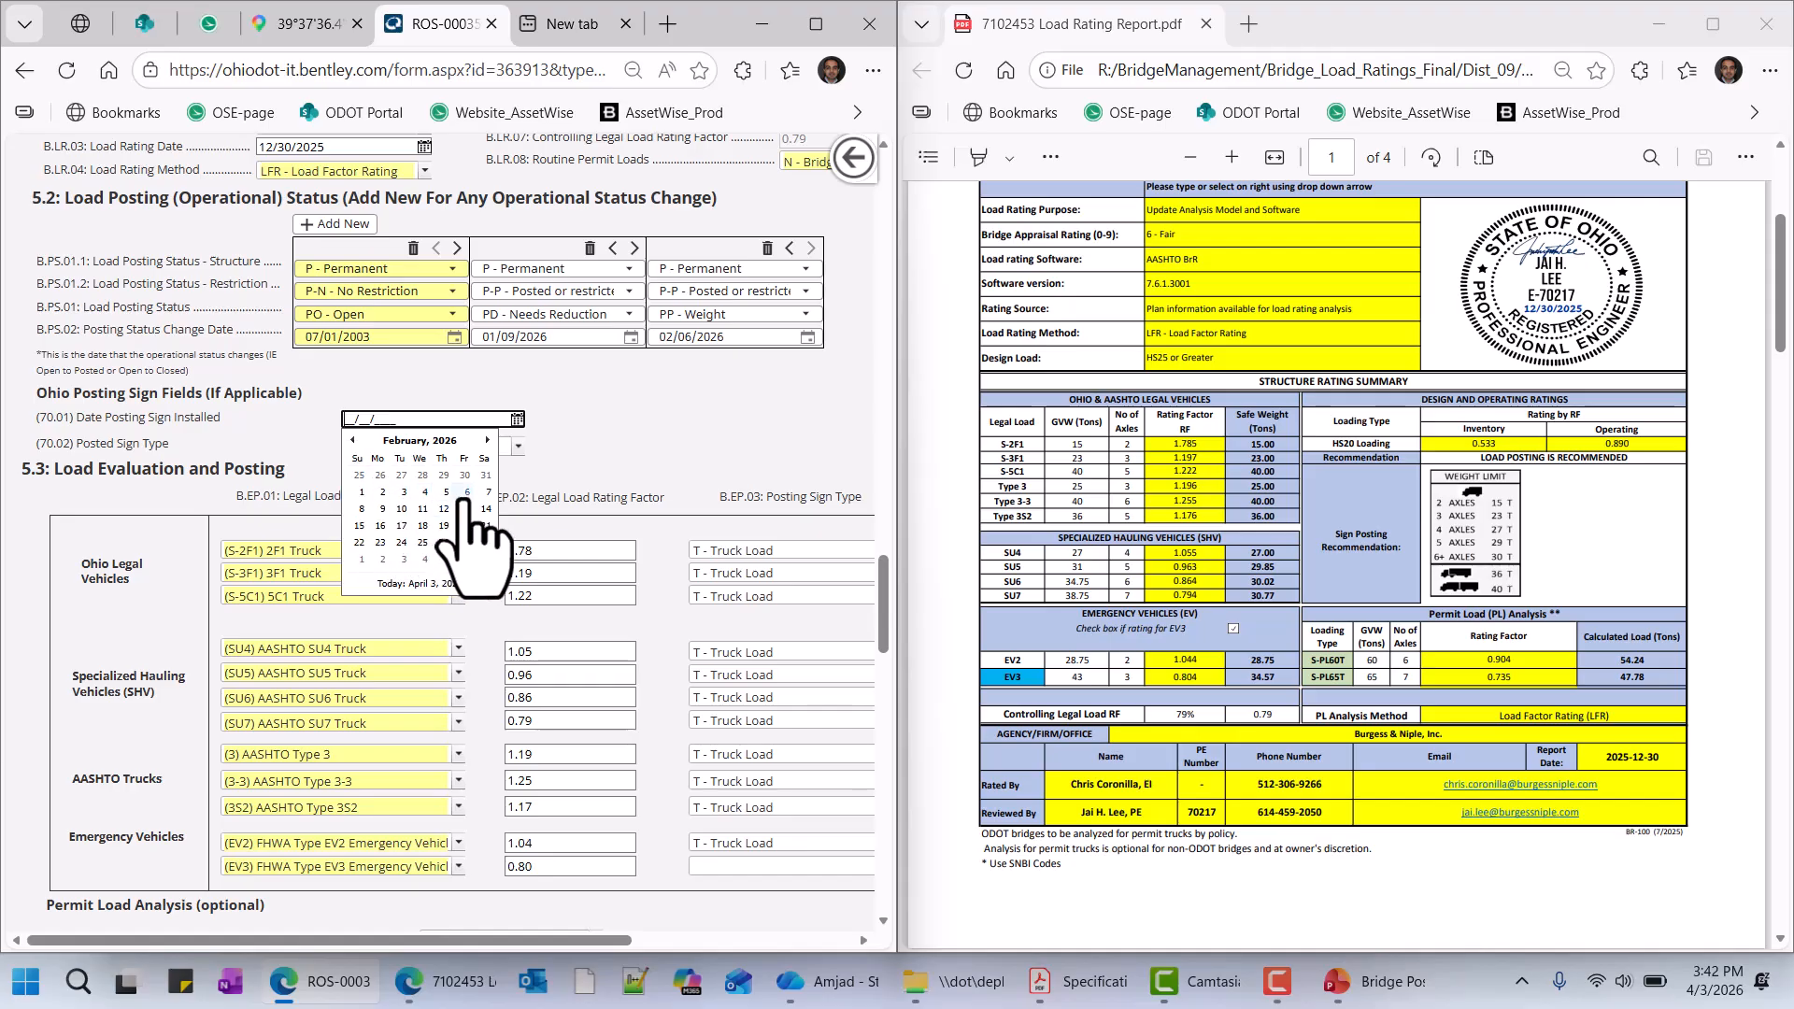
click(464, 491)
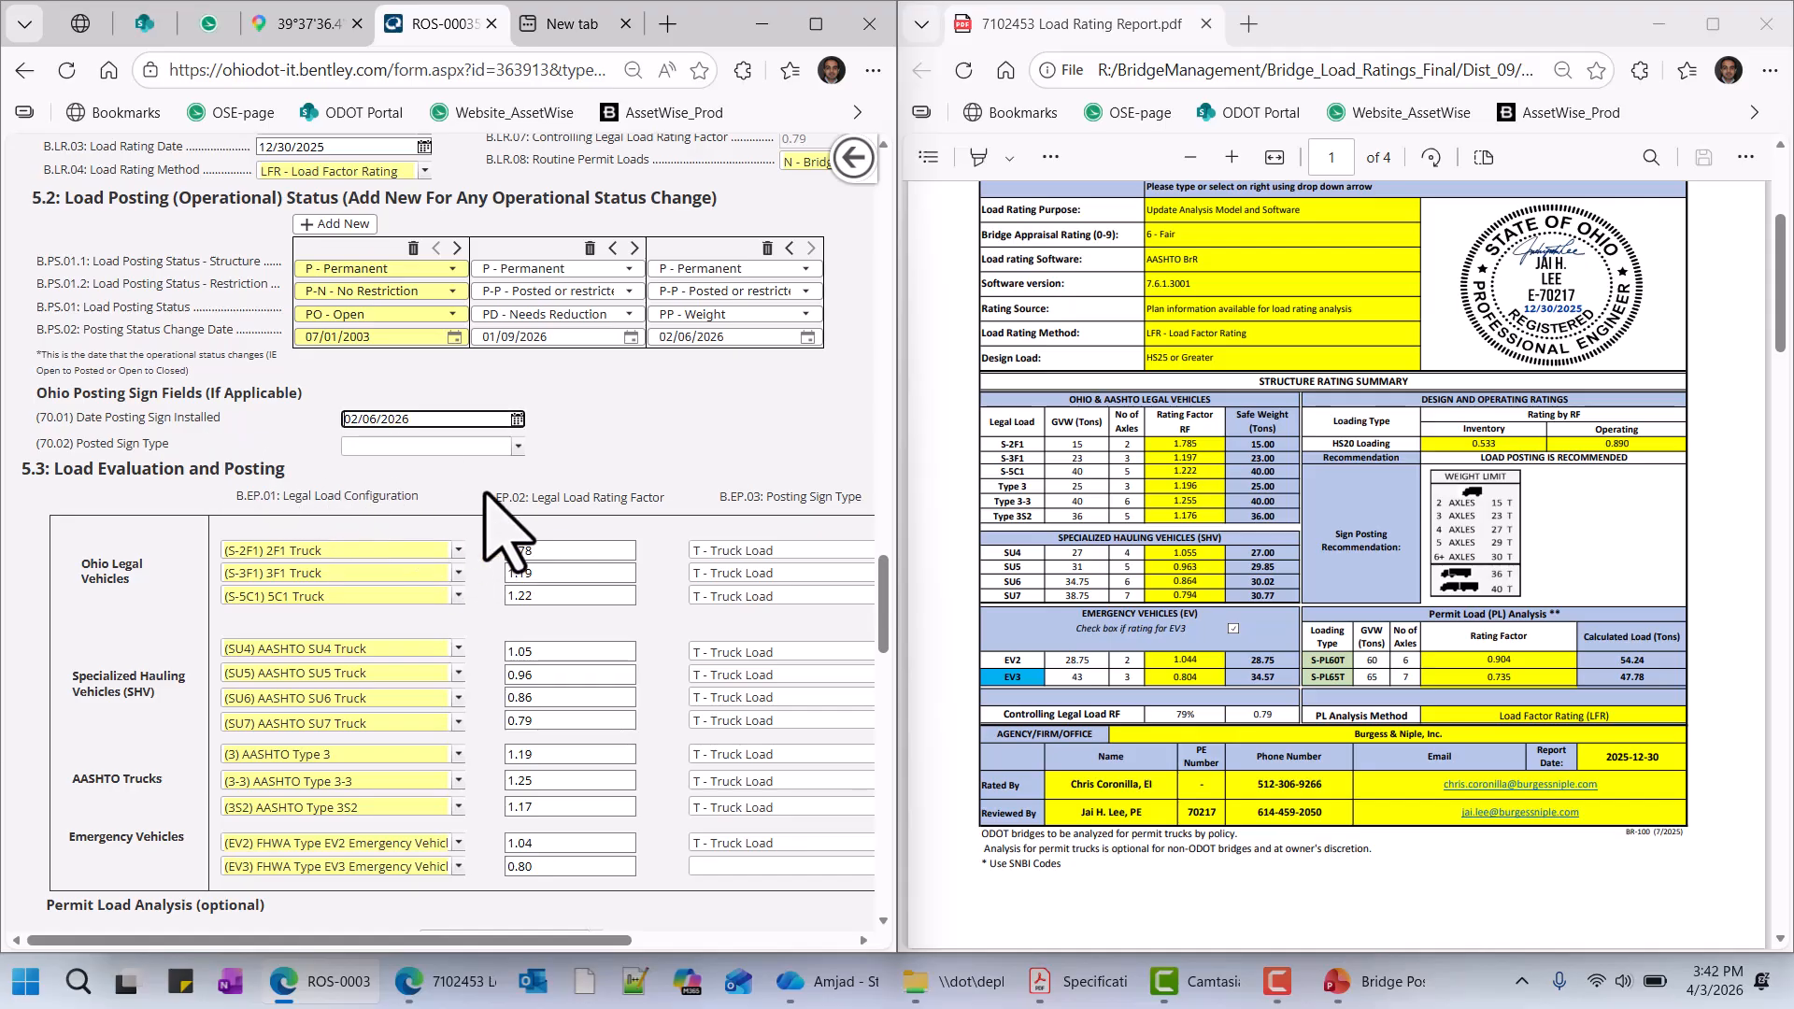
click(518, 447)
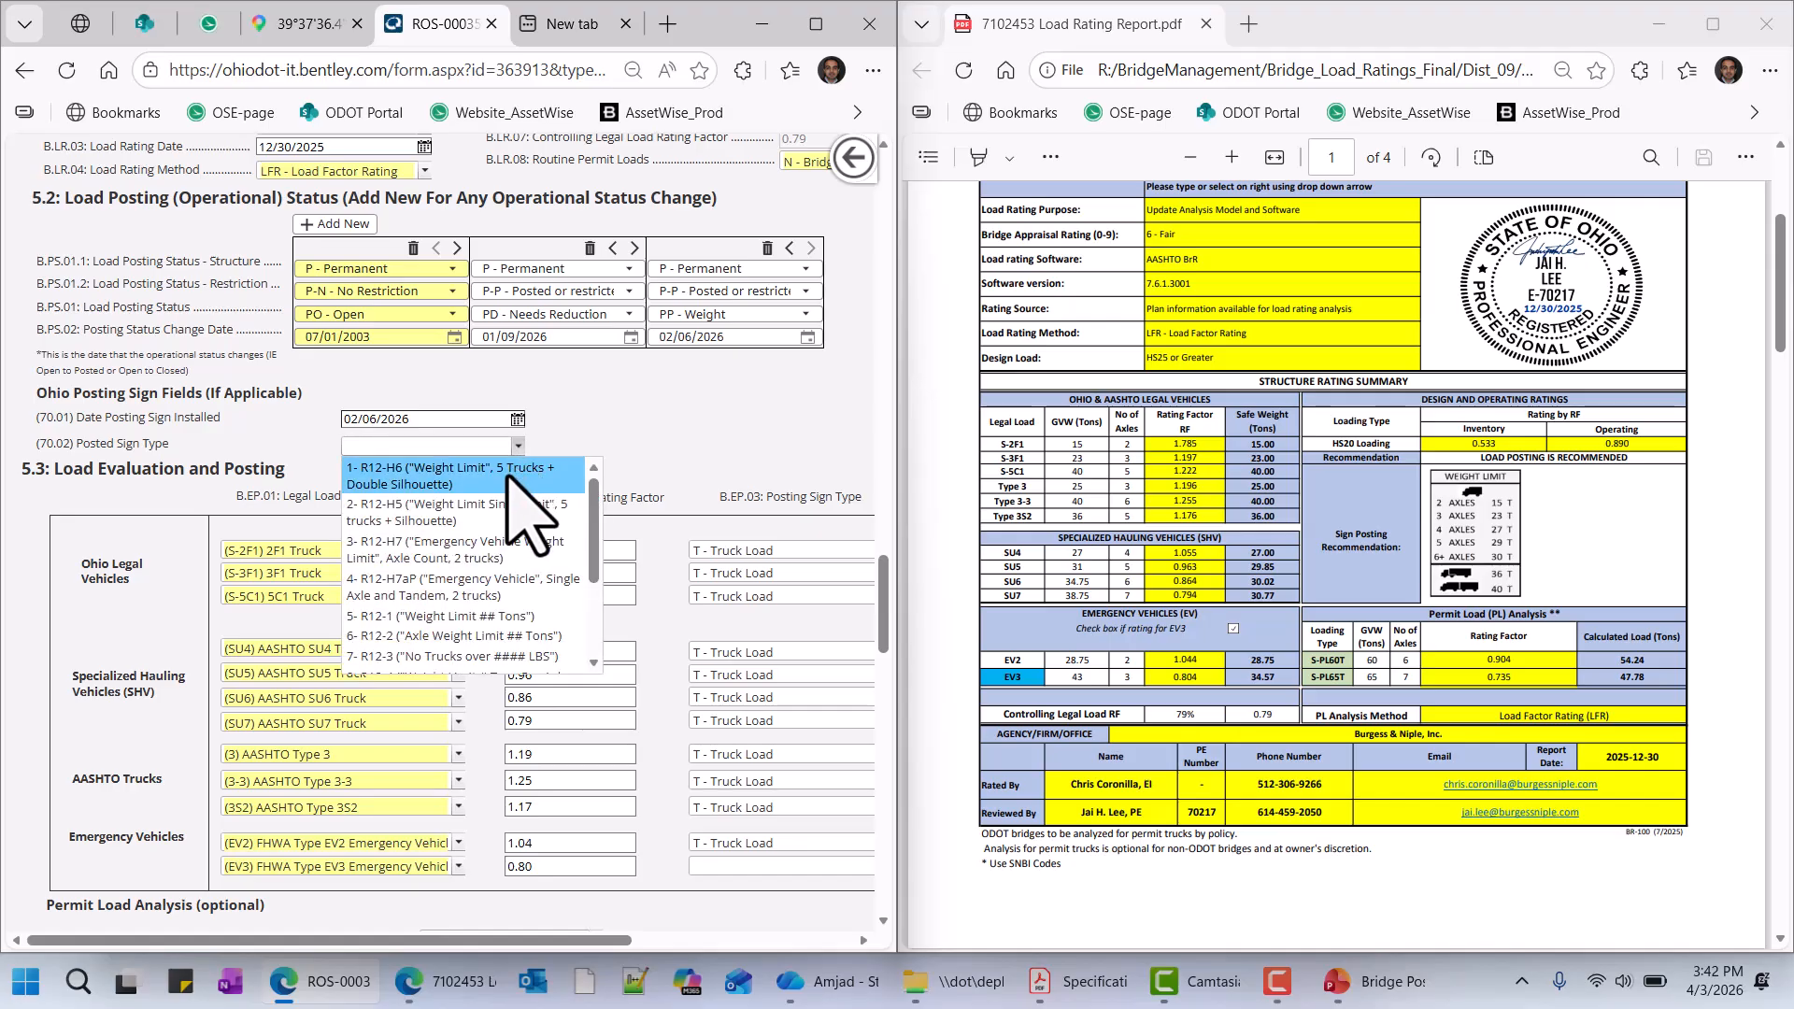
click(507, 477)
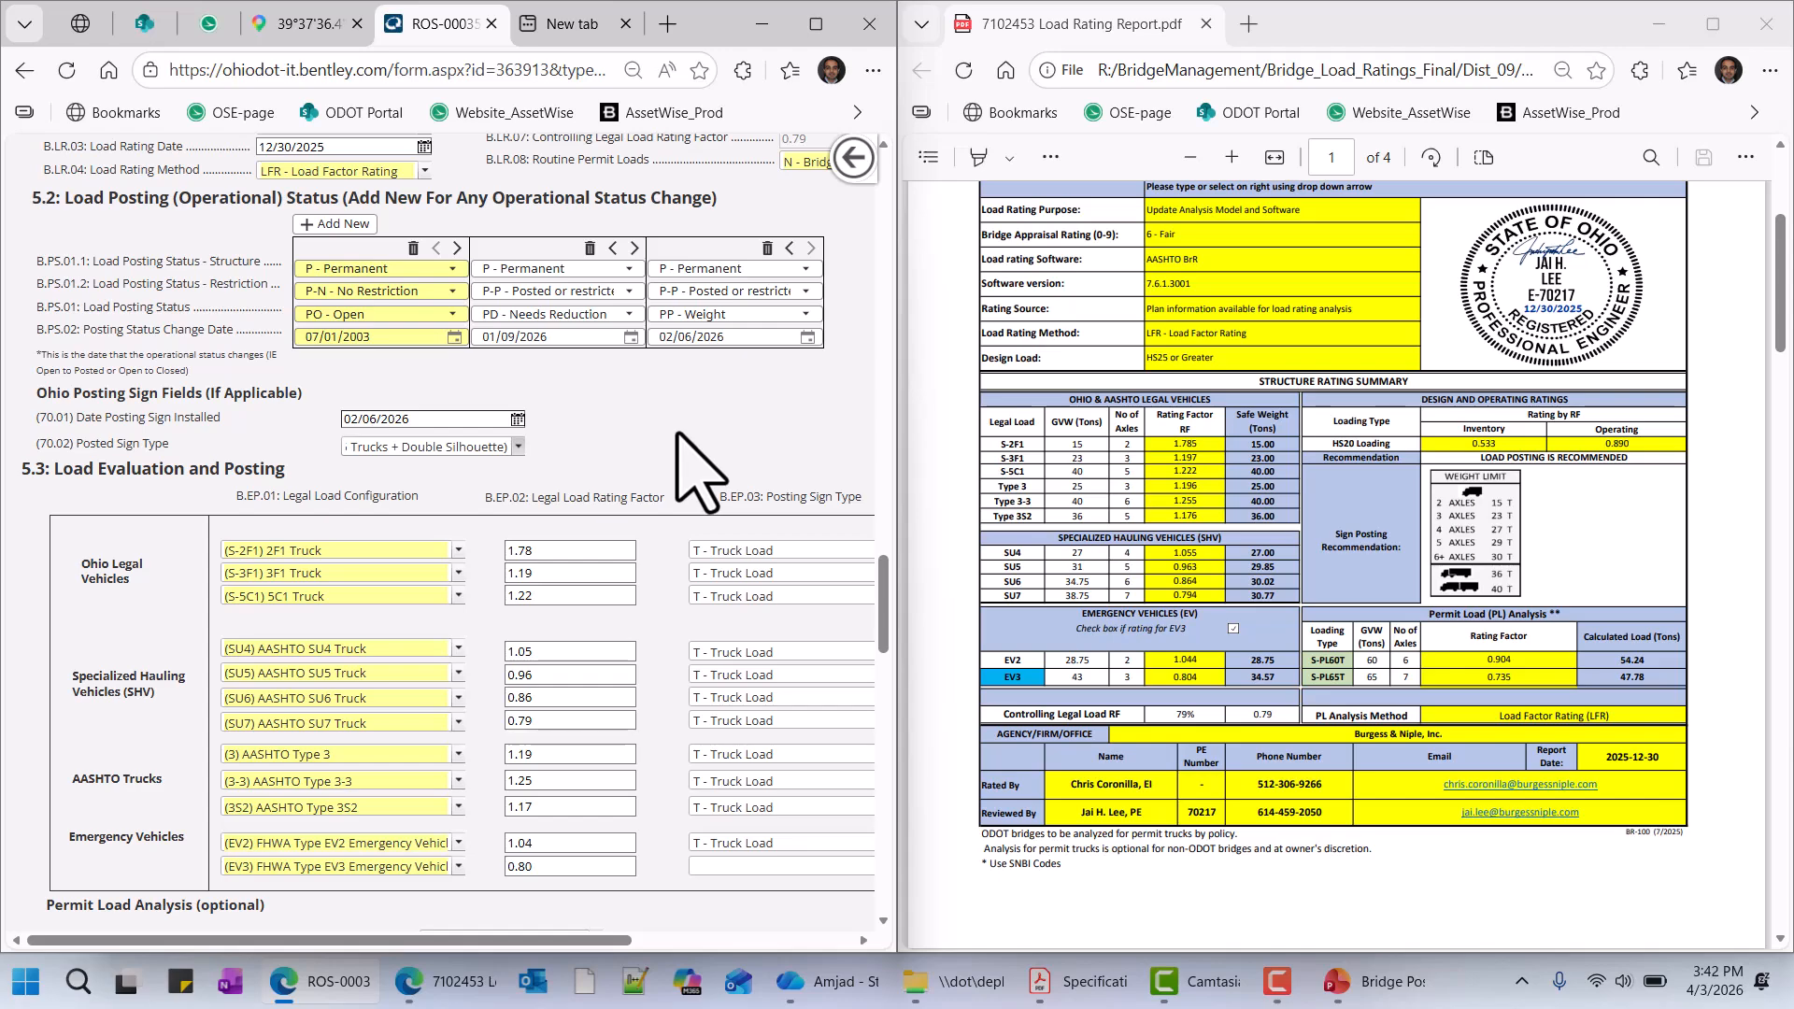